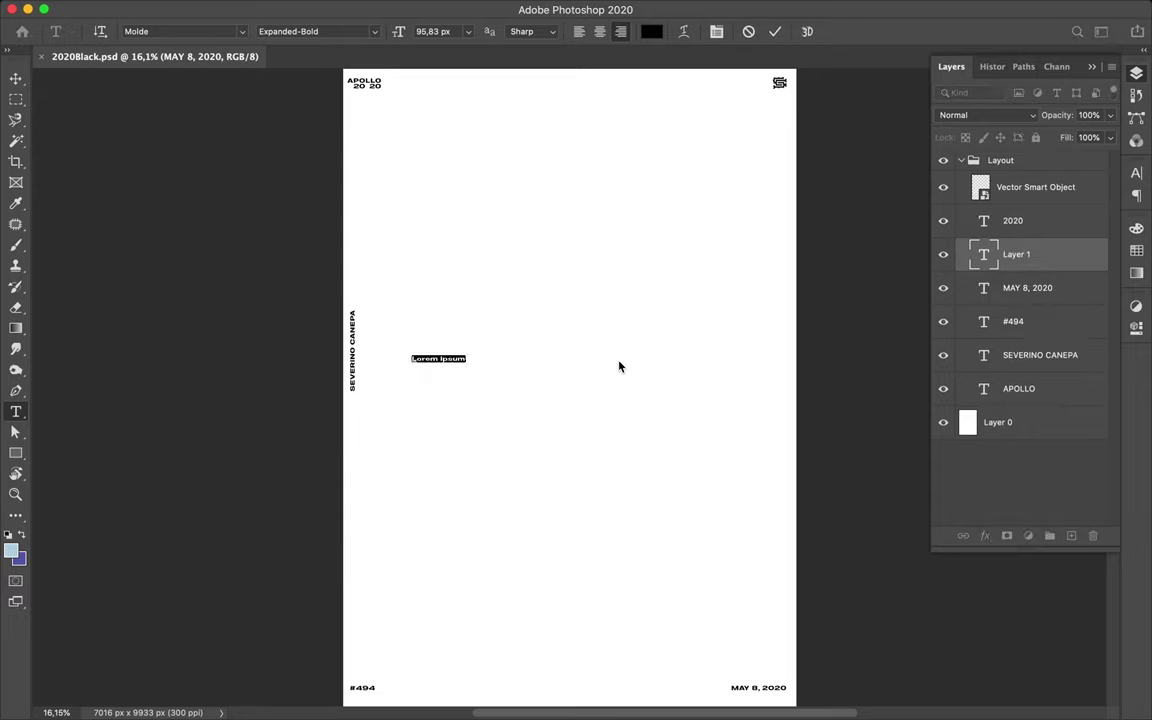
- Type APOLLO, enlarge it near the top of the poster, and place its layer above the background
type("O")
key("ctrl+Return")
key("ctrl+t")
mouse_move(621, 409)
left_mouse_down()
mouse_move(640, 404)
mouse_move(625, 265)
left_mouse_up()
key("Return")
left_click_drag(1020, 256, 1020, 404)
scroll(576, 211, "up", 2)
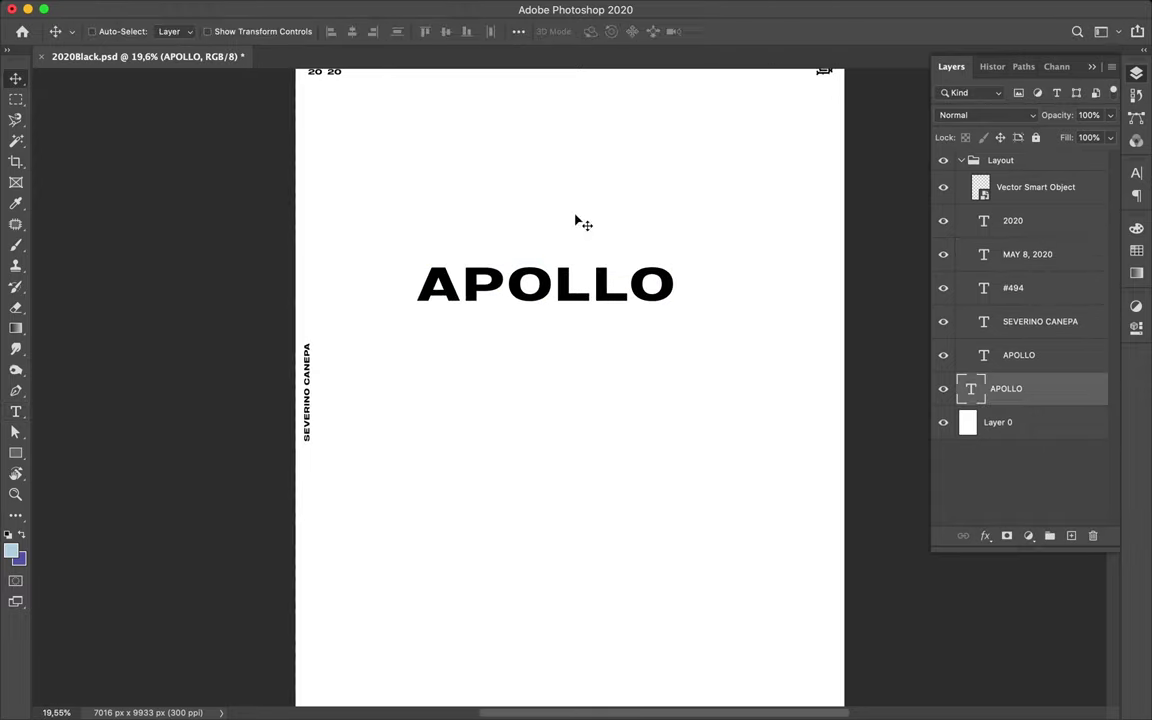
key("v")
- Browse the font families and set APOLLO in FTY DELIRIUM XTN 002
left_click(1136, 174)
left_click(1036, 196)
scroll(895, 385, "down", 5)
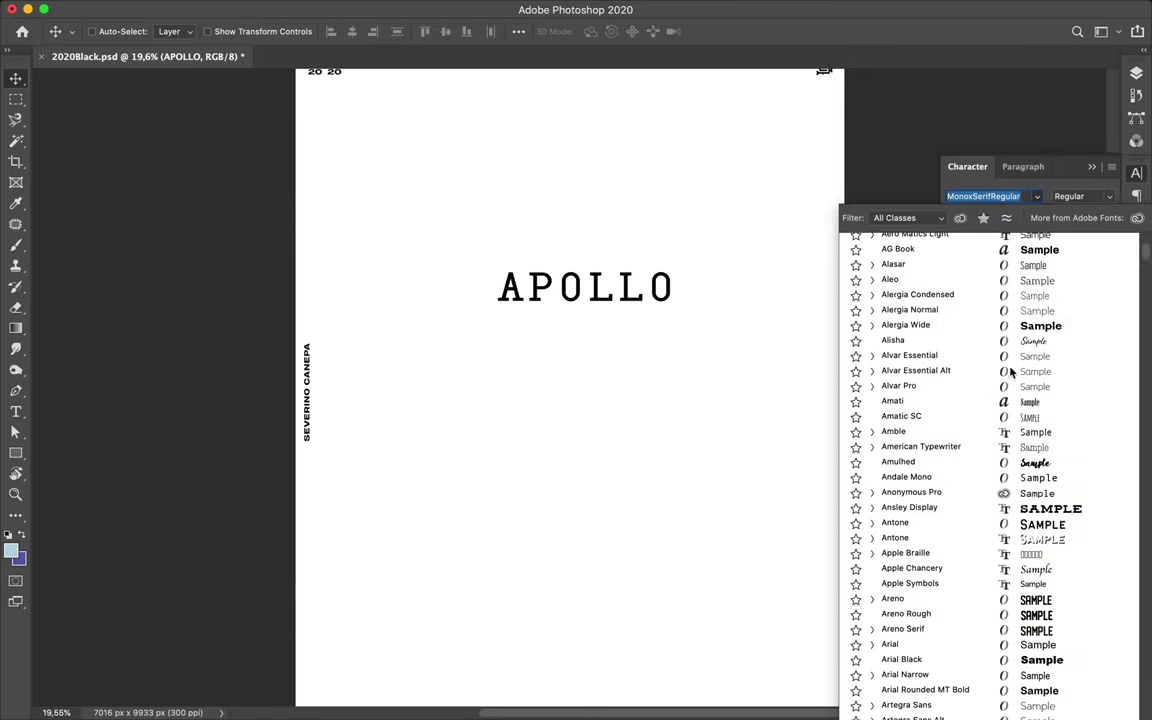
scroll(950, 450, "down", 5)
scroll(1004, 532, "down", 10)
scroll(1004, 532, "down", 3)
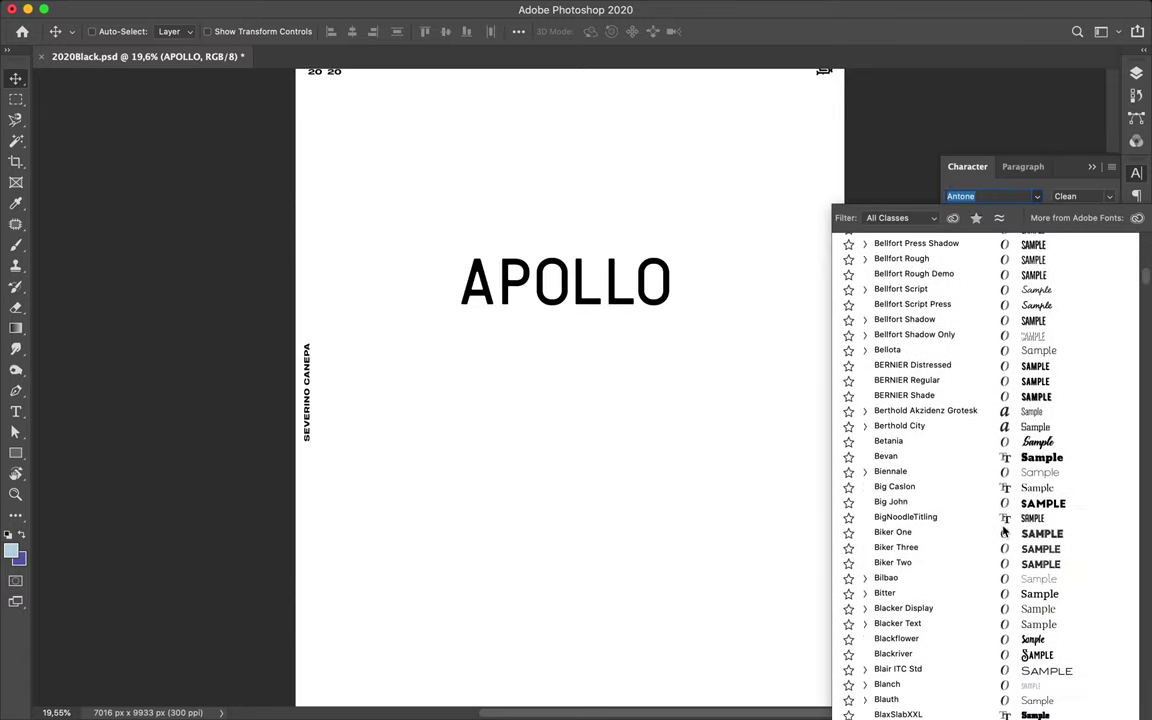
scroll(1004, 497, "down", 3)
scroll(1004, 497, "down", 10)
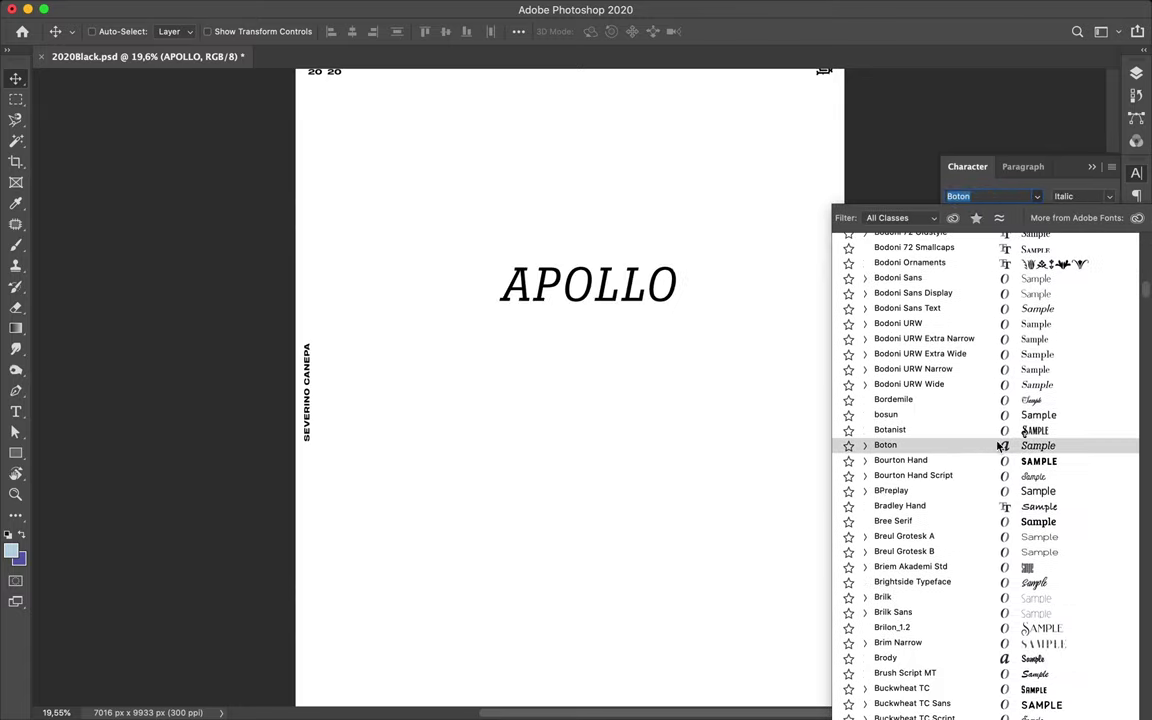
scroll(996, 440, "down", 10)
scroll(996, 440, "down", 10)
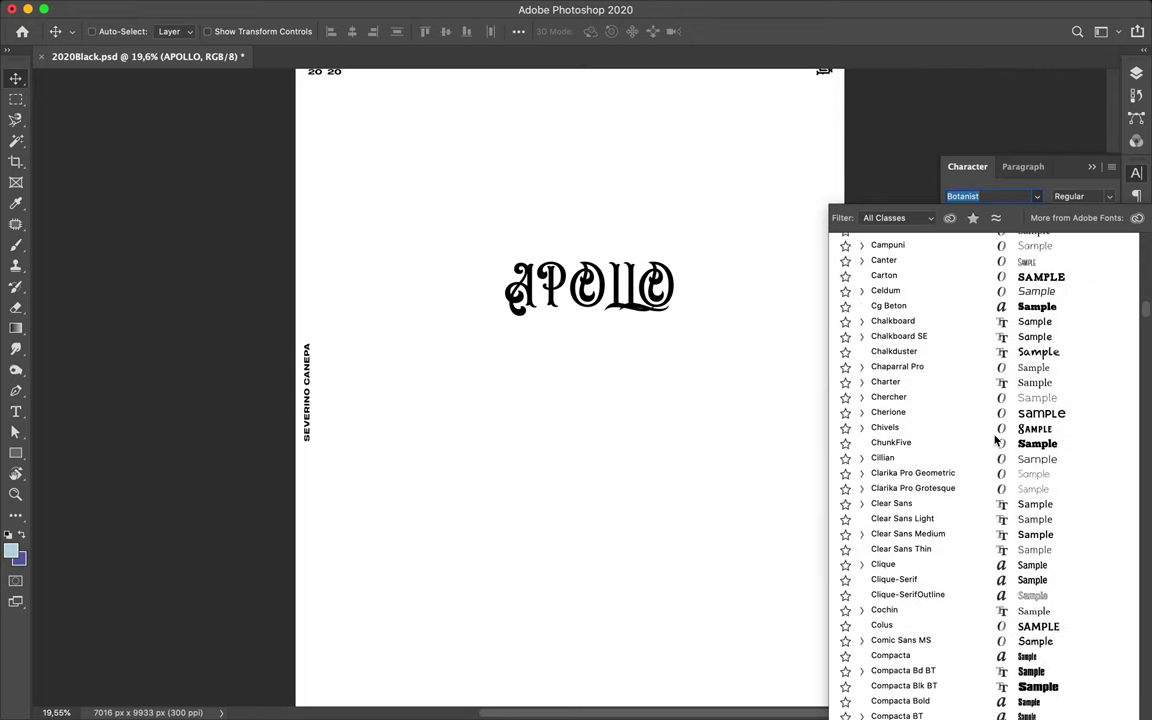
scroll(978, 516, "down", 5)
scroll(978, 518, "down", 10)
scroll(978, 518, "down", 10)
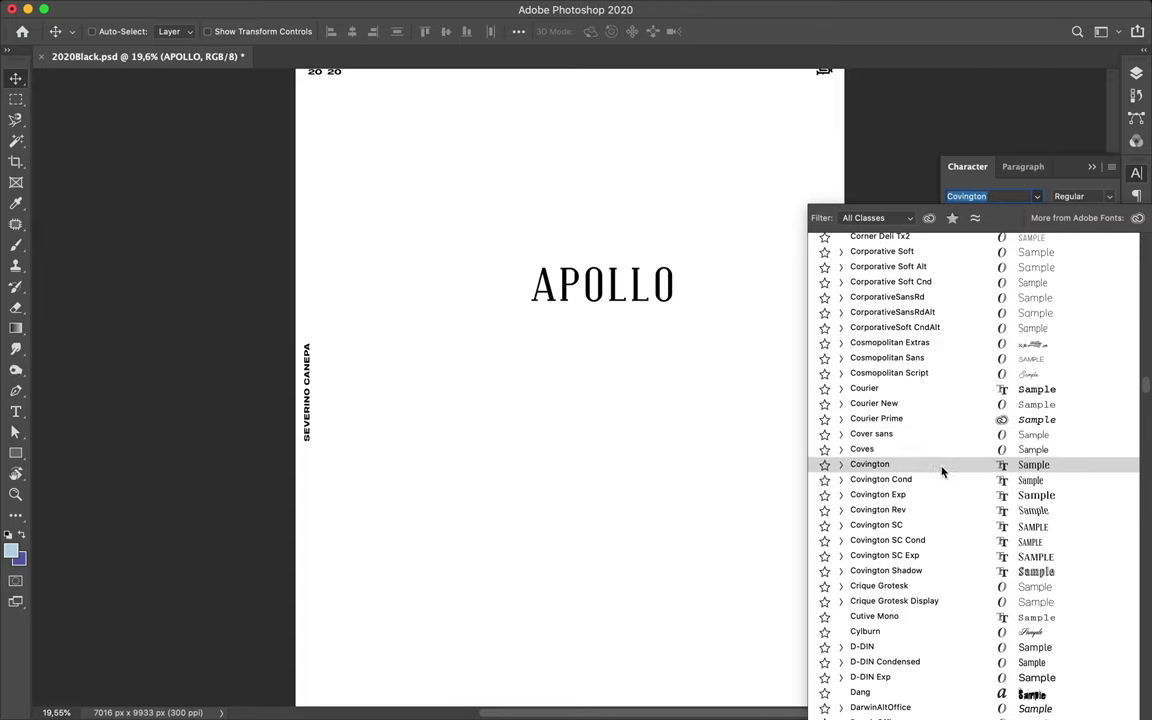
scroll(941, 470, "down", 3)
scroll(940, 500, "down", 1)
scroll(936, 535, "down", 5)
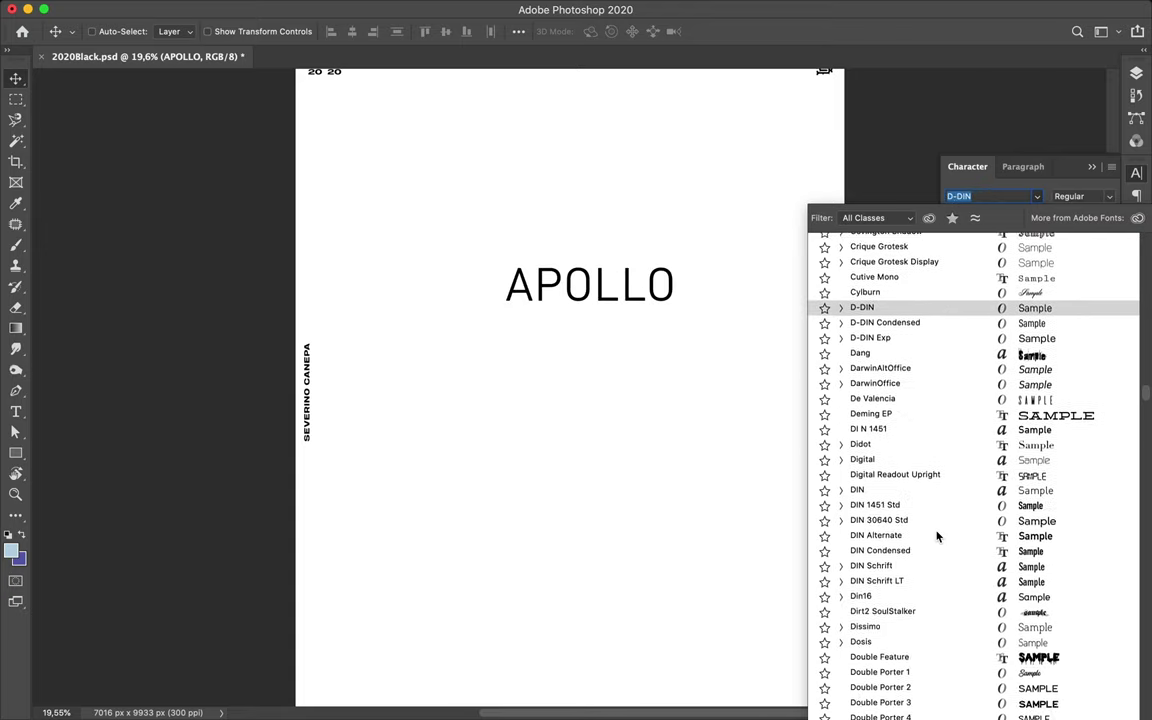
scroll(930, 500, "down", 8)
scroll(918, 505, "down", 3)
scroll(920, 520, "down", 8)
scroll(920, 560, "down", 9)
scroll(912, 560, "down", 5)
scroll(905, 575, "down", 10)
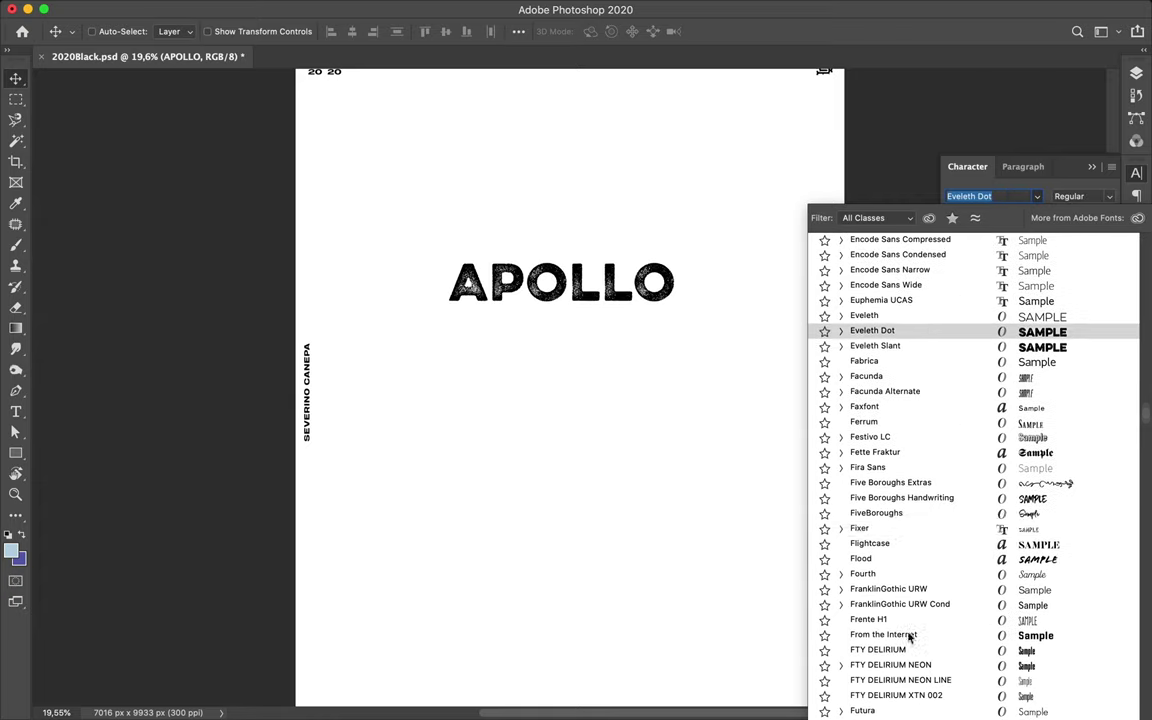
scroll(900, 600, "down", 5)
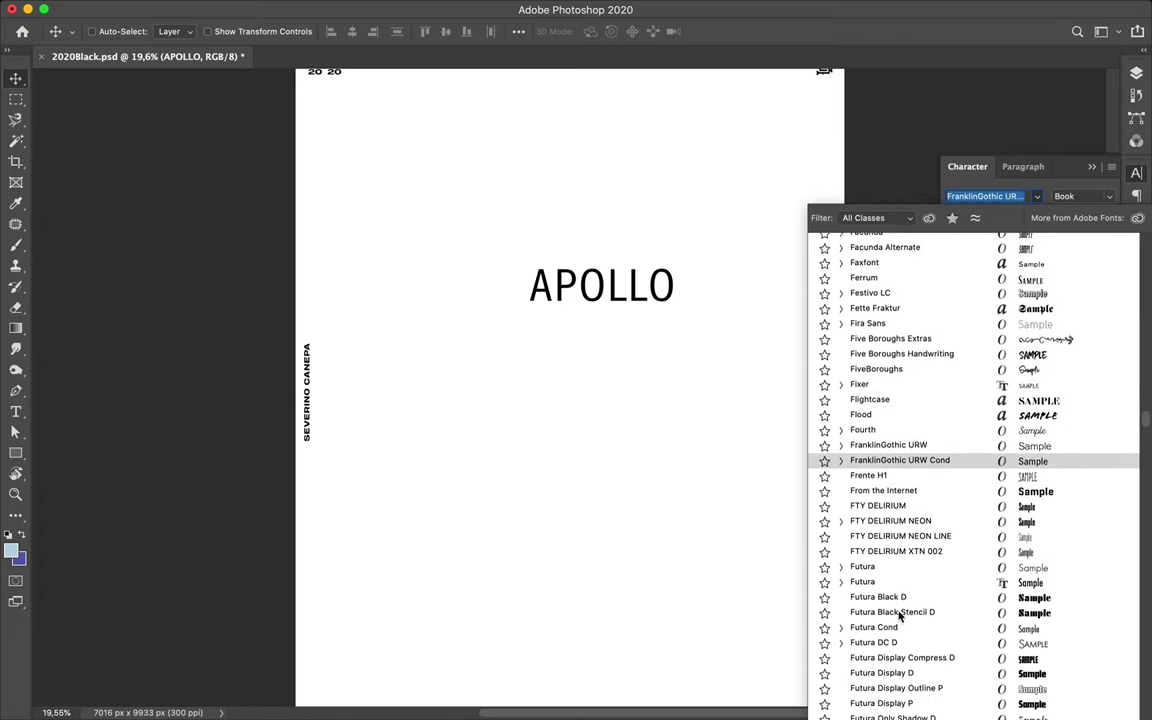
left_click(886, 546)
- Scale APOLLO to about 294% and set alignment to the canvas
key("ctrl+t")
left_click_drag(601, 286, 464, 286)
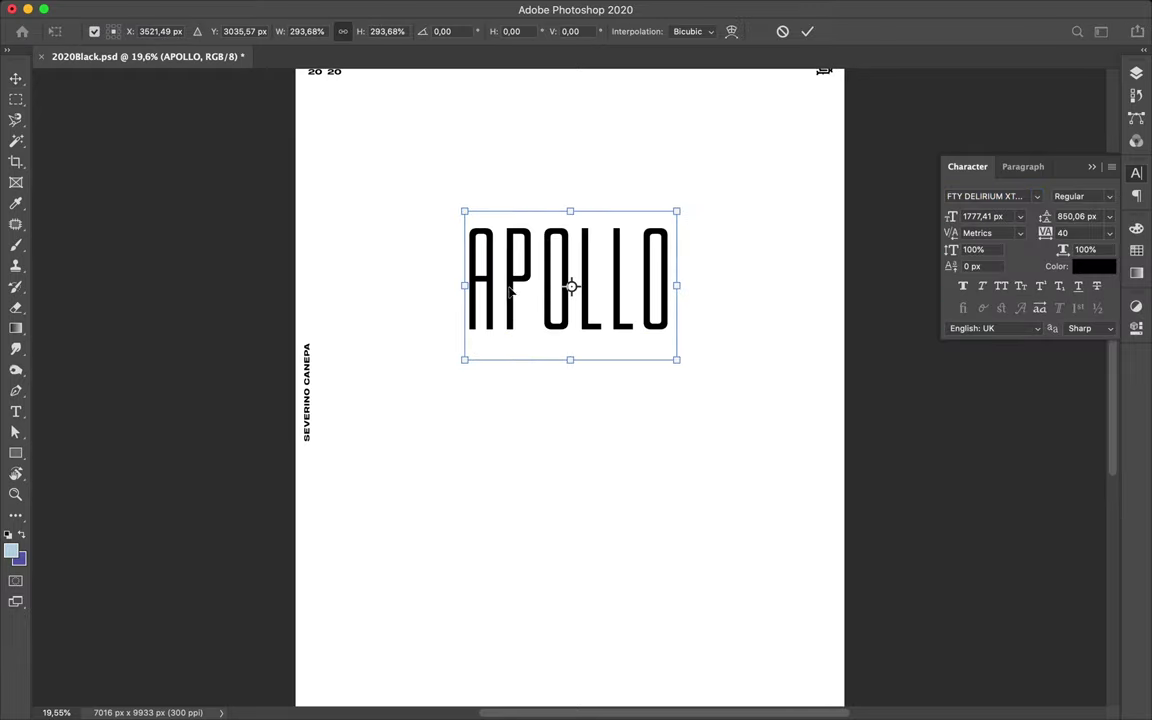
key("Return")
scroll(550, 300, "up", 2)
left_click(518, 31)
left_click(562, 178)
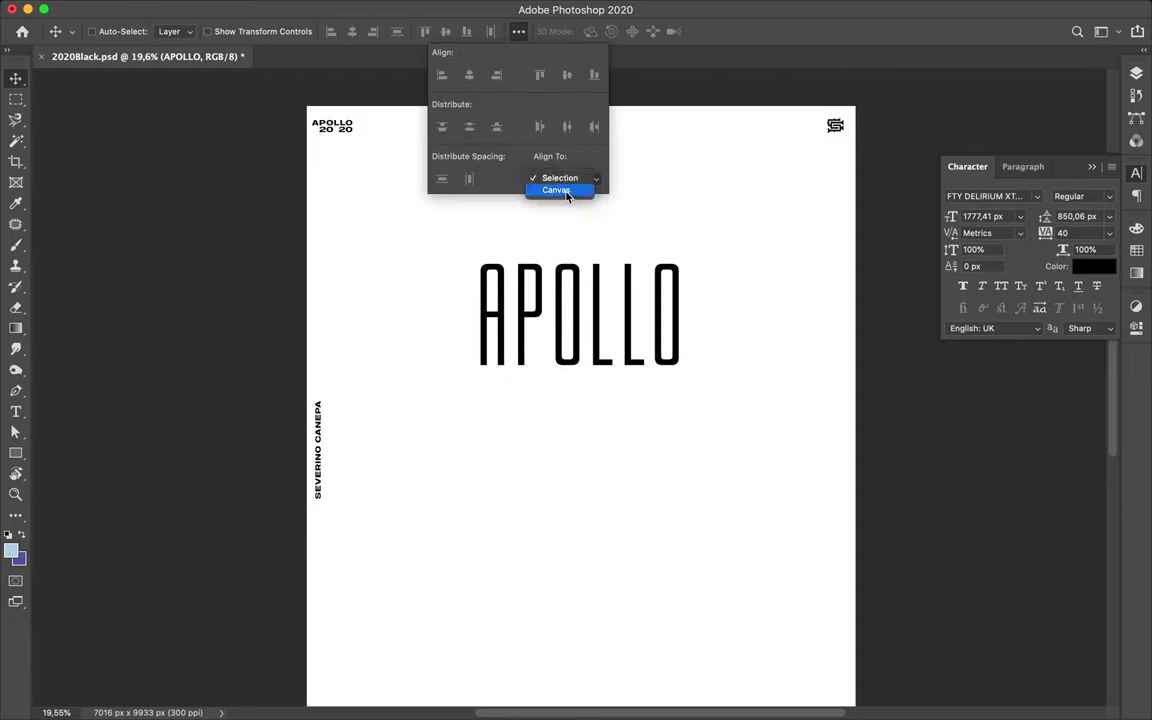
left_click(476, 265)
- Draw a white-filled rectangle with a 55 px black outline over the title
key("m")
key("u")
left_click(176, 31)
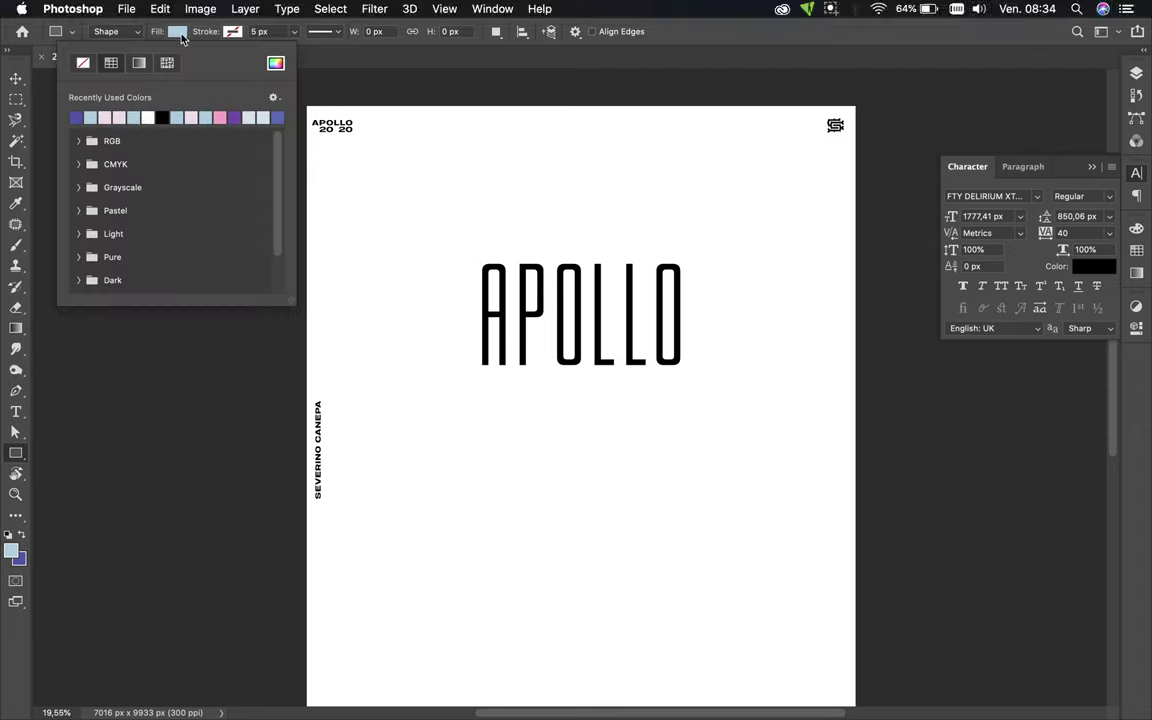
left_click(148, 117)
left_click(232, 31)
left_click(211, 117)
left_click(231, 28)
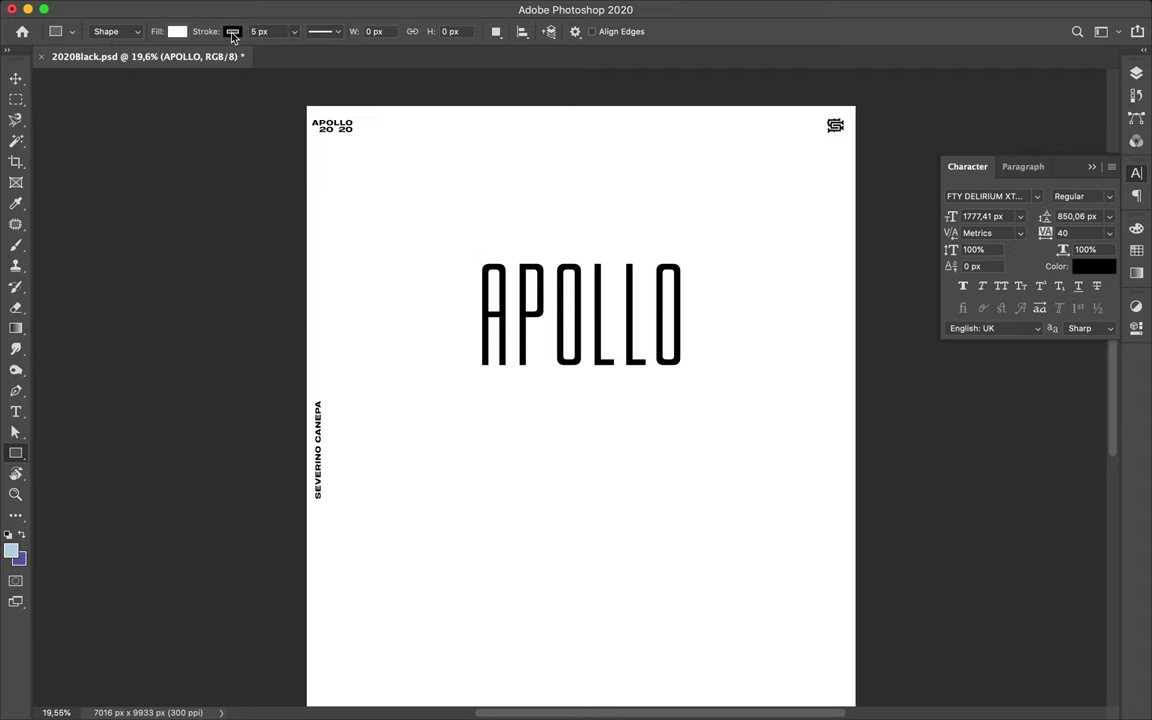
left_click(232, 35)
left_click(329, 56)
key("Escape")
left_click_drag(458, 249, 705, 381)
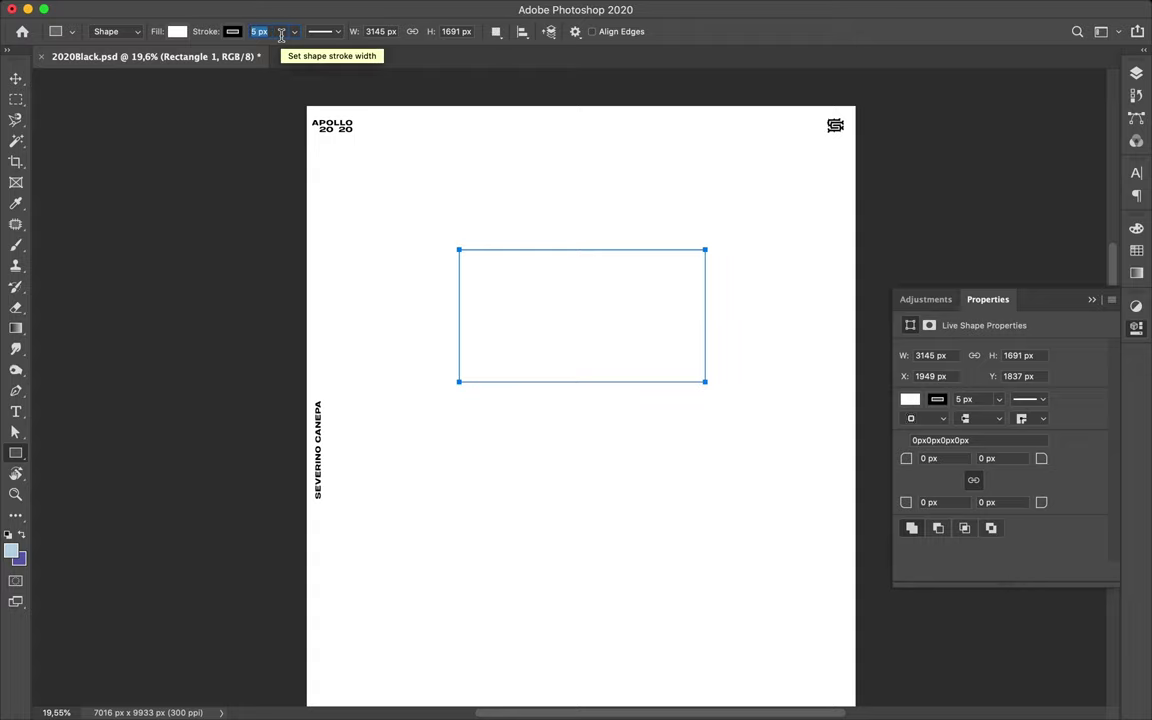
- Move the rectangle layer beneath the APOLLO text layer
key("a")
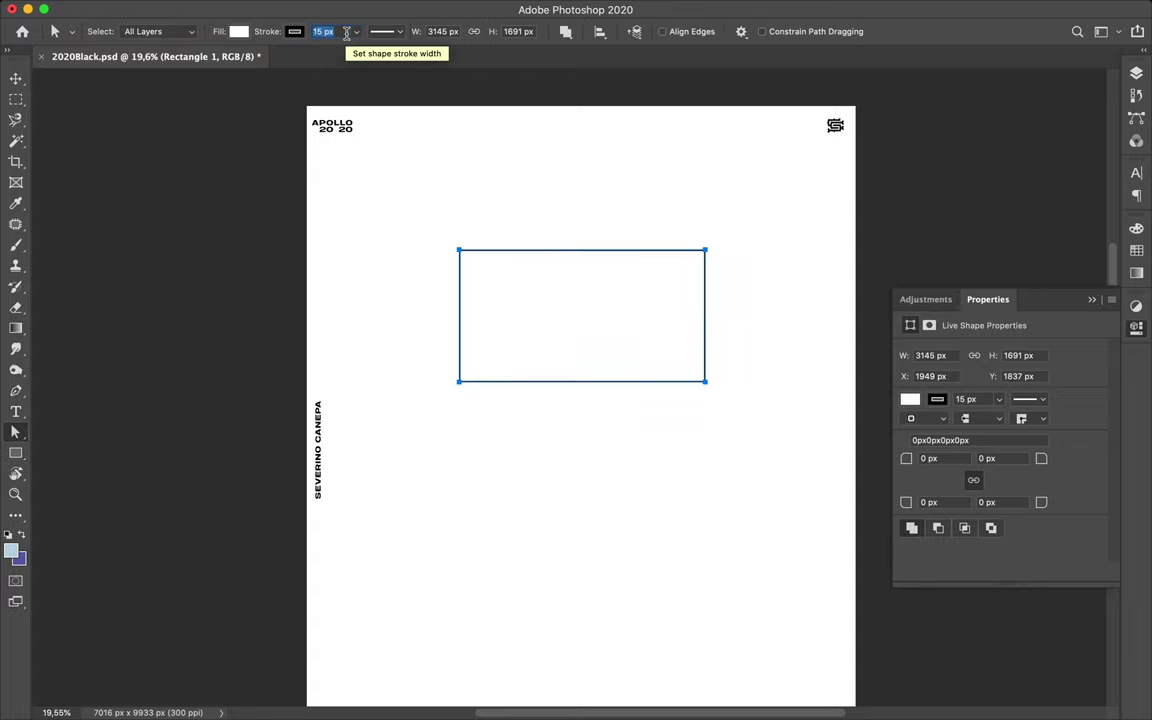
key("v")
key("F7")
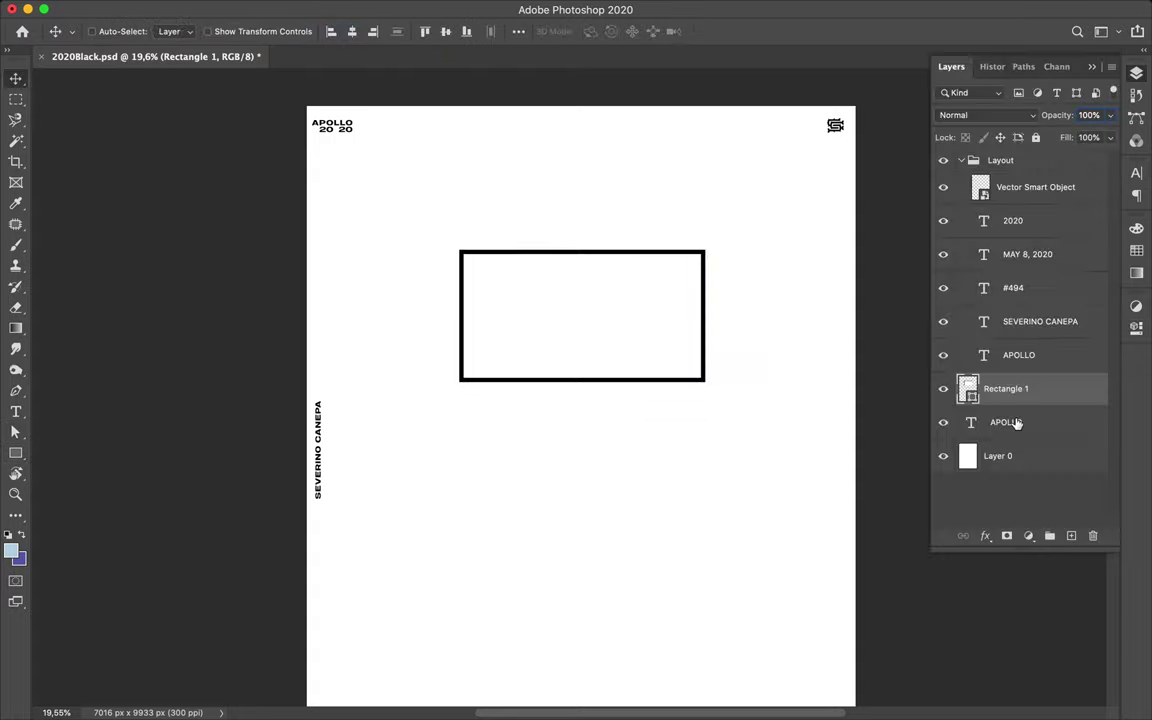
left_click_drag(1005, 385, 1019, 437)
key("a")
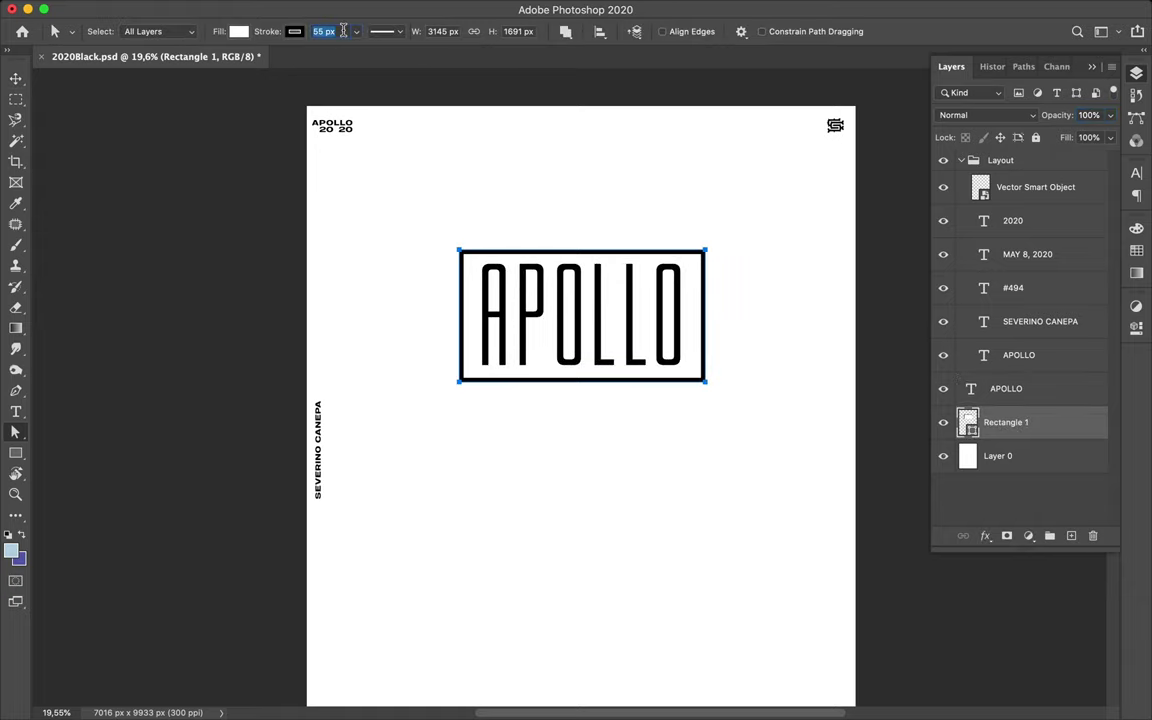
left_click(398, 183)
key("v")
- Dismiss the alignment options and save the poster
left_click(518, 33)
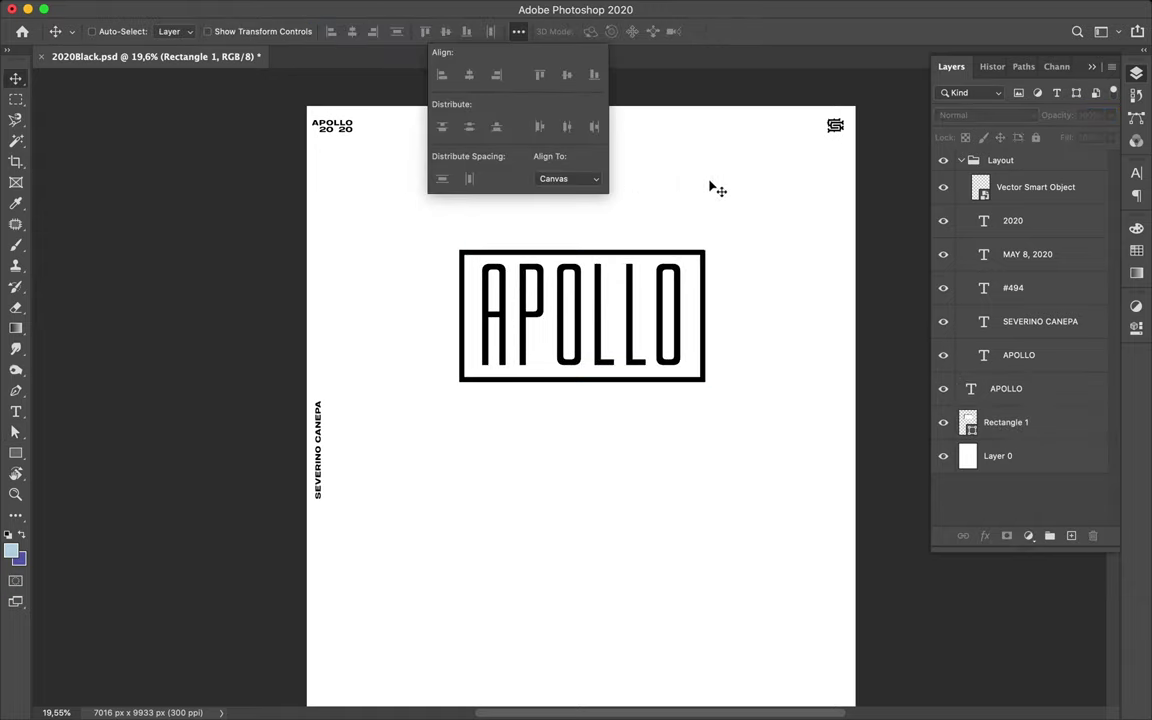
left_click(712, 186)
left_click(697, 250)
key("ctrl+s")
scroll(699, 175, "down", 2)
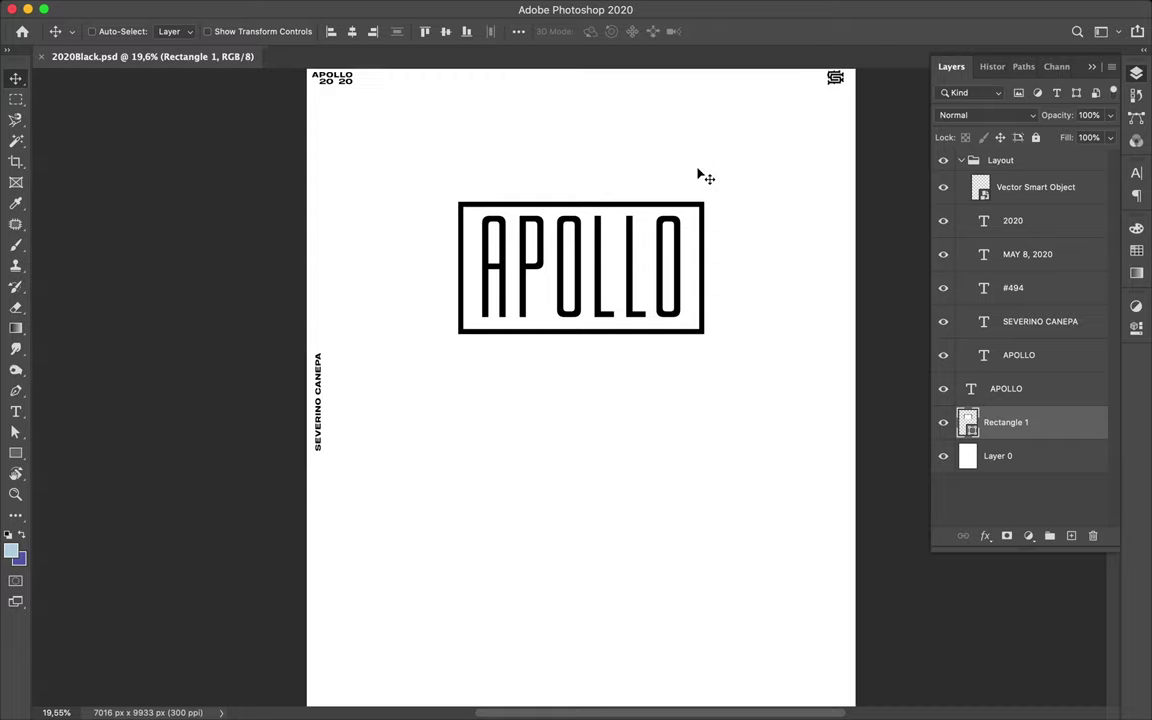
- Draw a large Rectangle 2 frame over most of the poster, layered below Rectangle 1
scroll(497, 130, "down", 3)
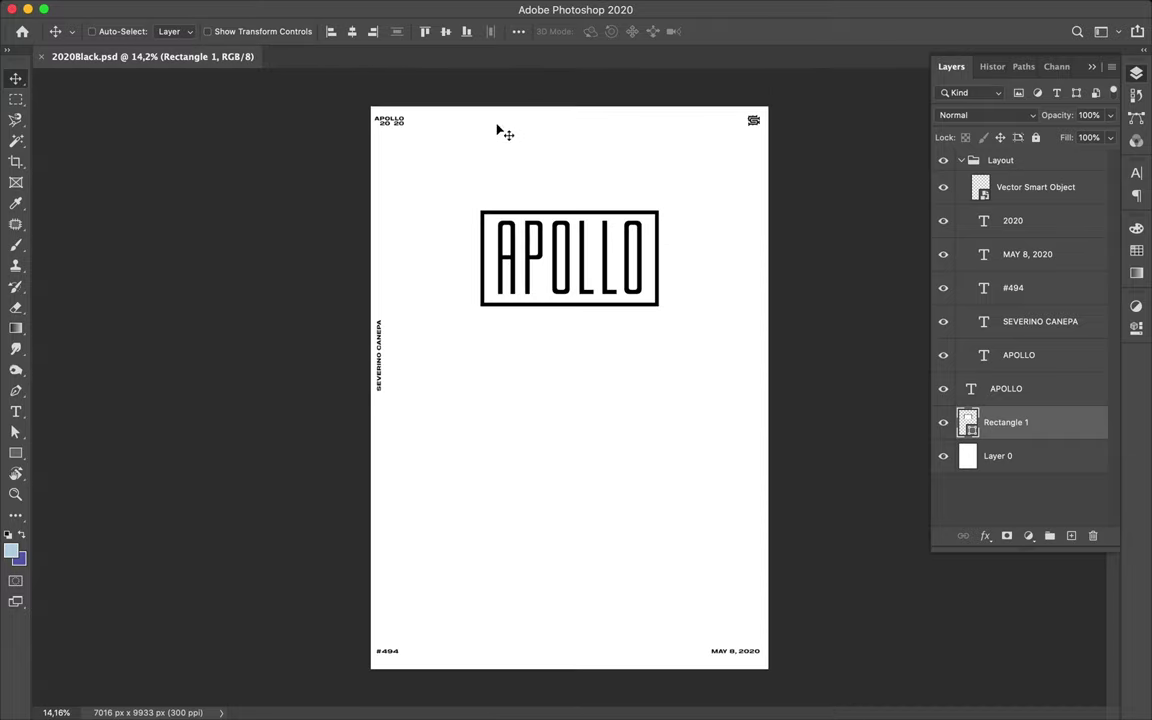
key("m")
key("u")
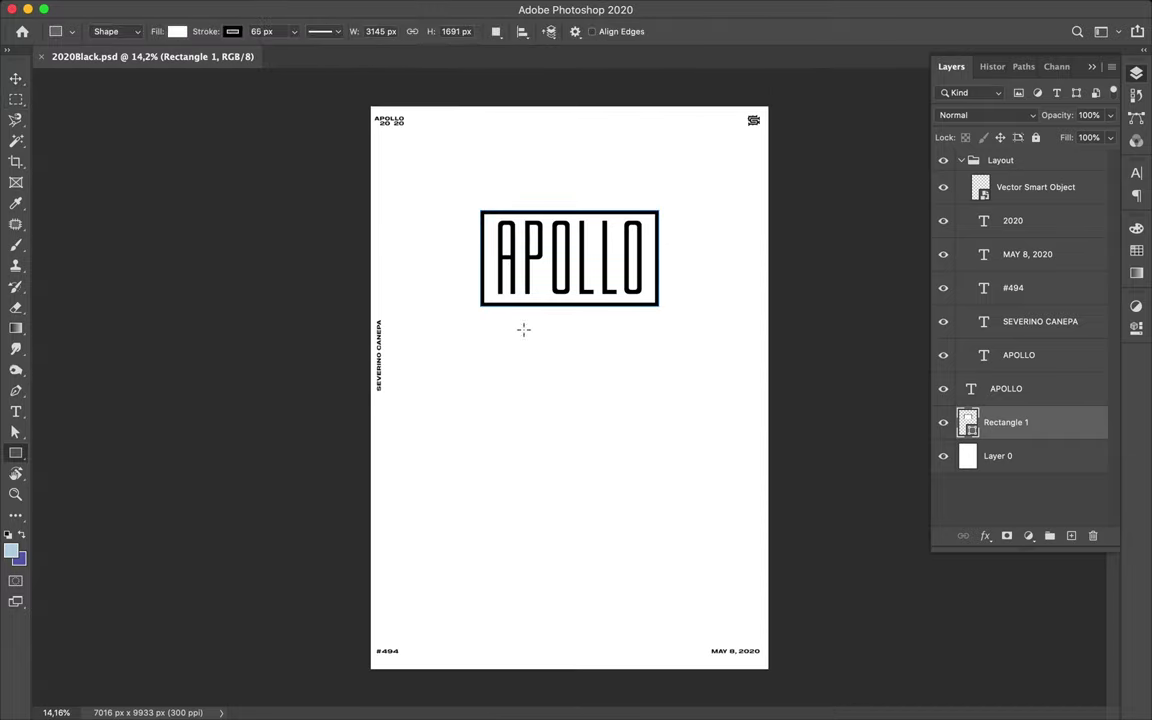
left_click(177, 31)
left_click(140, 63)
left_click(555, 386)
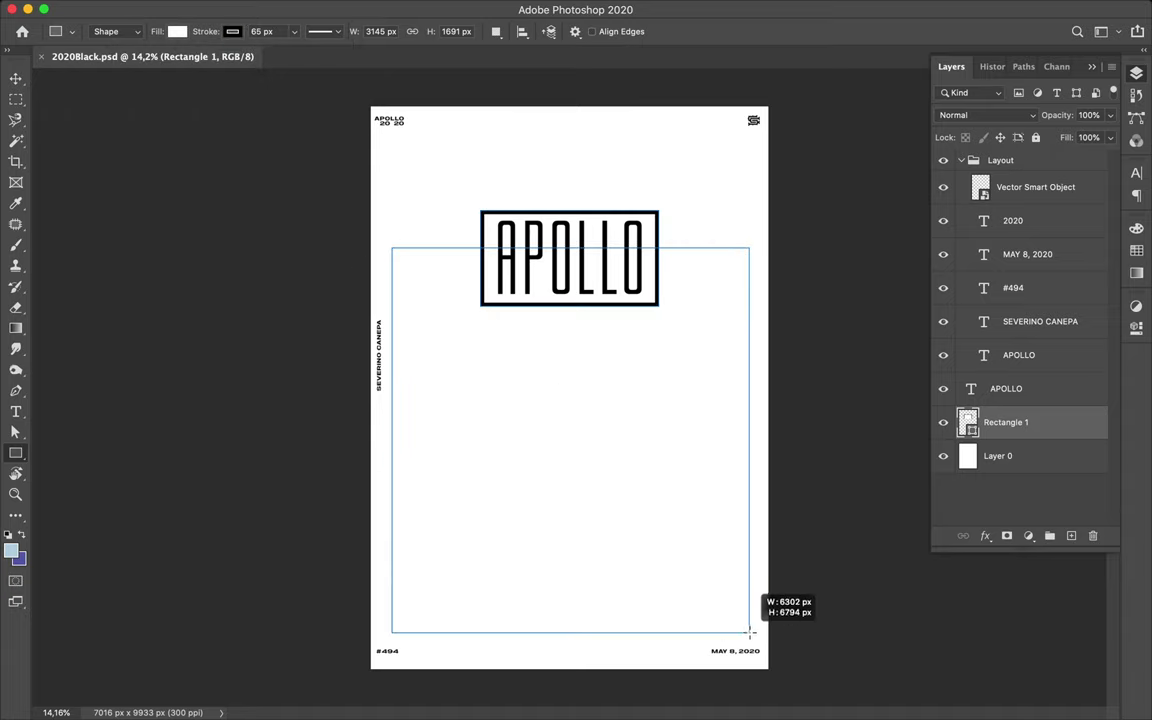
left_click_drag(437, 316, 756, 636)
key("v")
left_click_drag(1010, 422, 1033, 482)
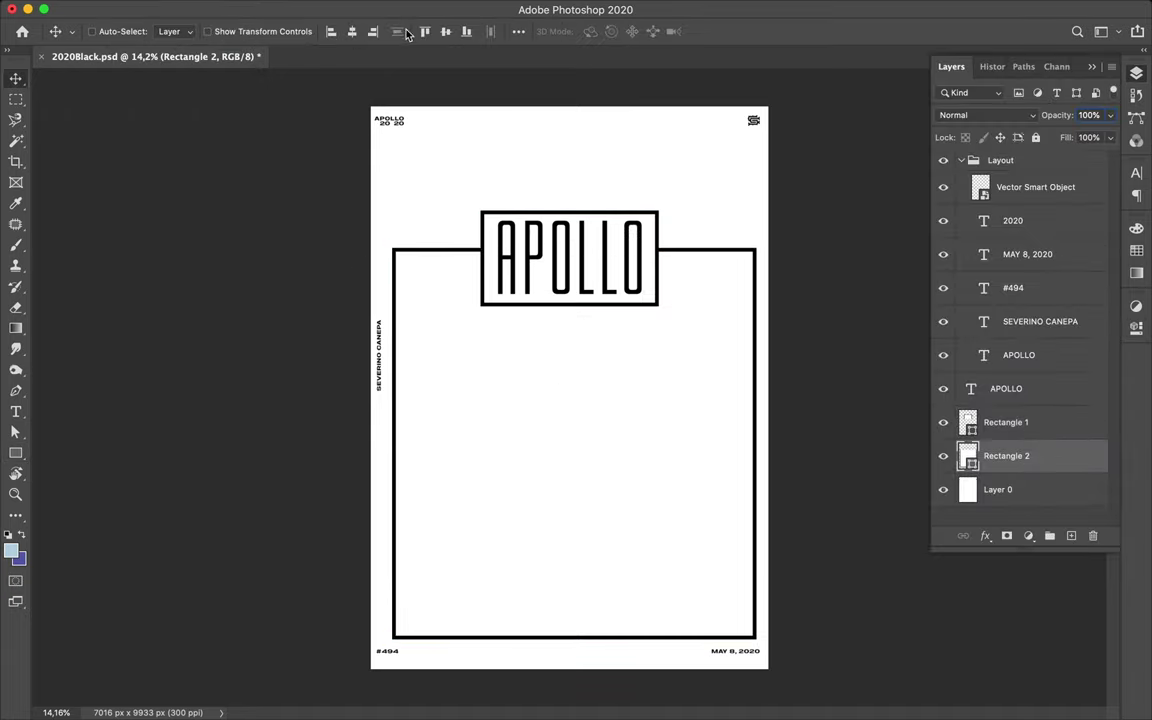
- Fill Rectangle 2 with an Iridescent gradient preset in lavender-to-pale-yellow tones
key("a")
left_click(238, 31)
left_click(173, 63)
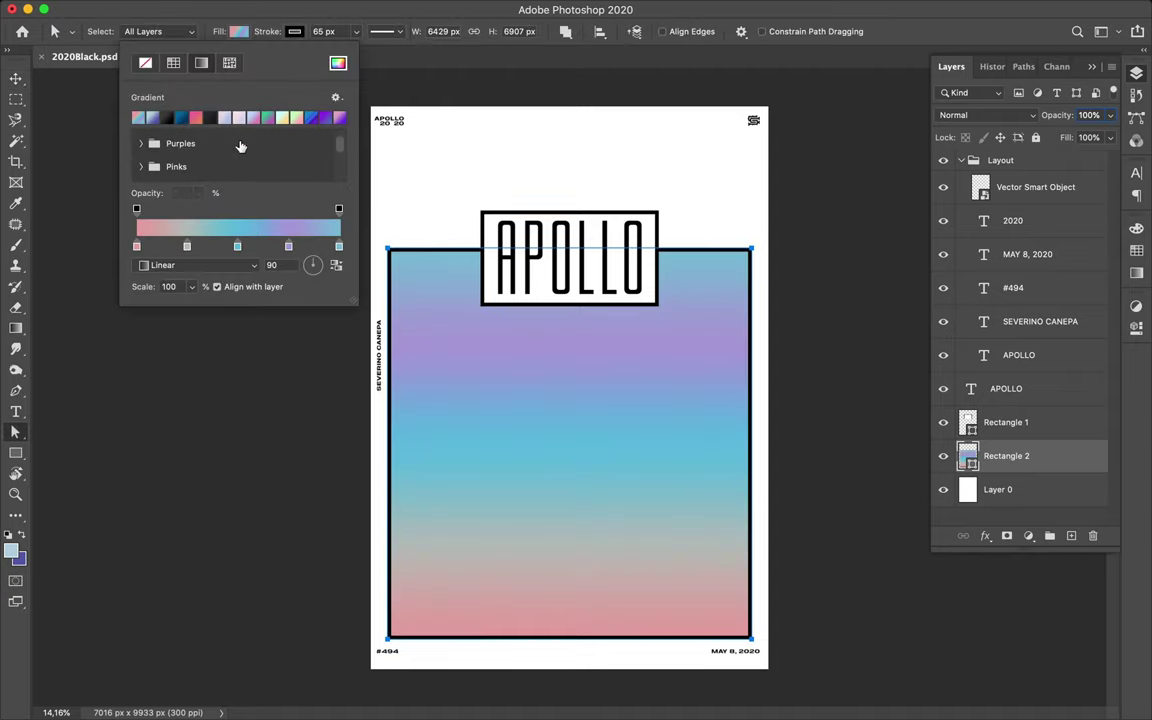
left_click_drag(355, 306, 351, 403)
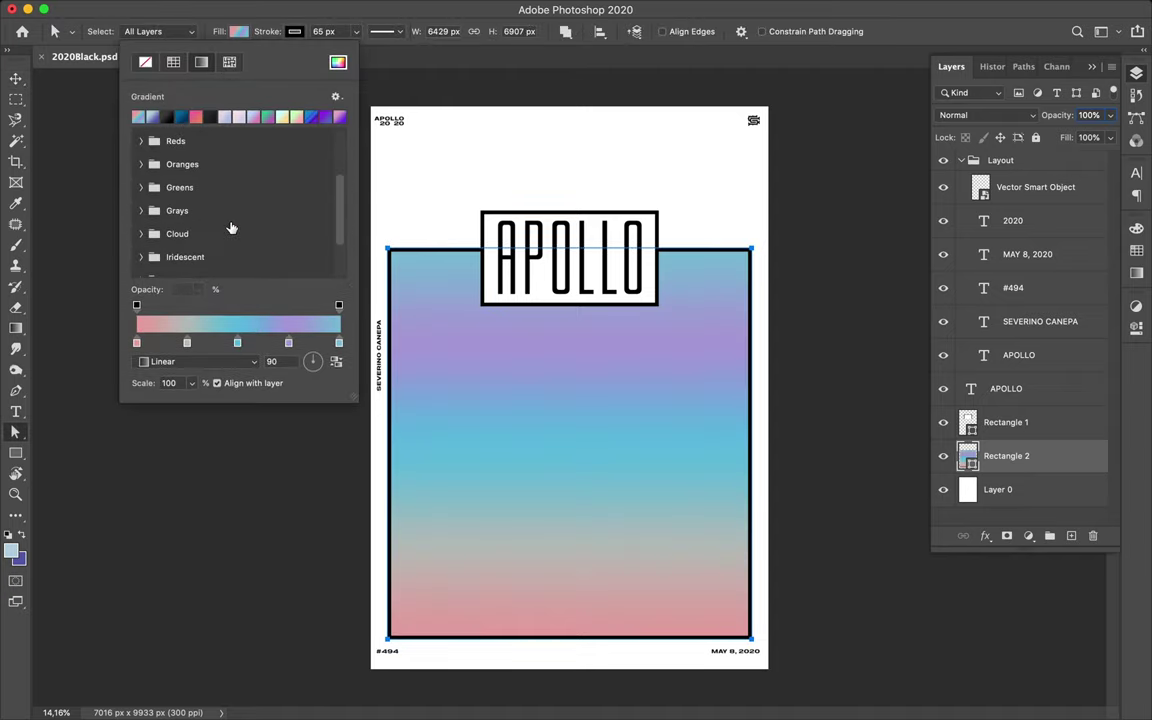
left_click(142, 257)
left_click(215, 219)
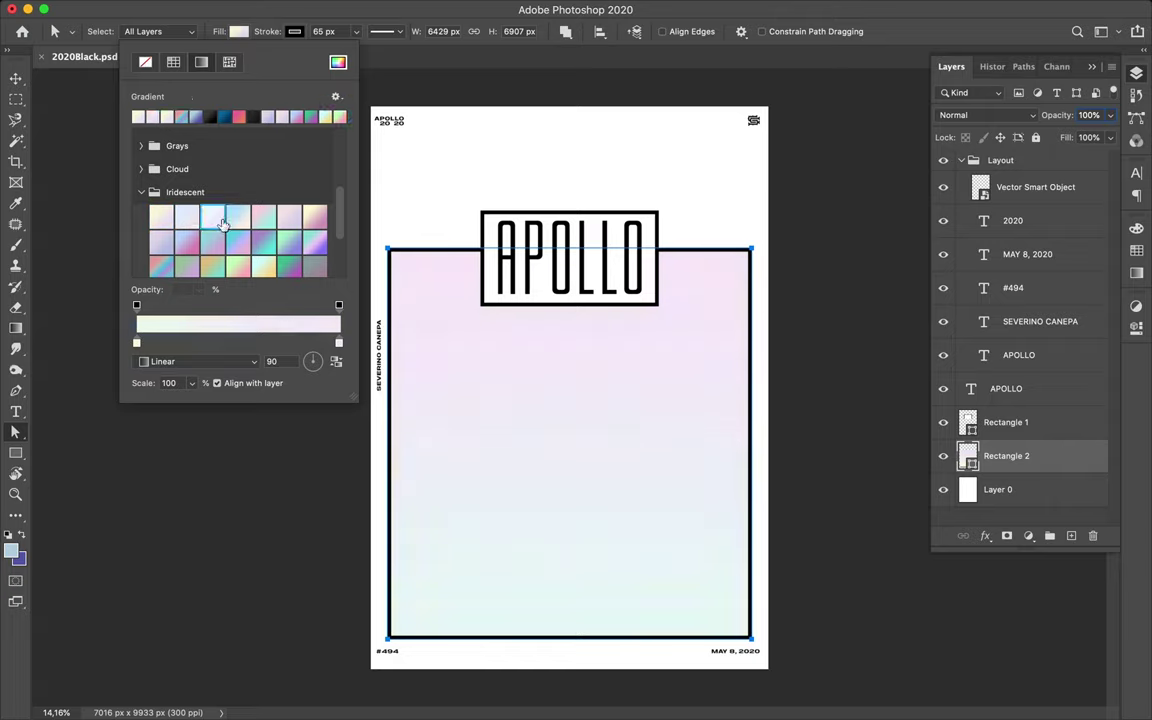
left_click(222, 218)
left_click(288, 218)
left_click(200, 237)
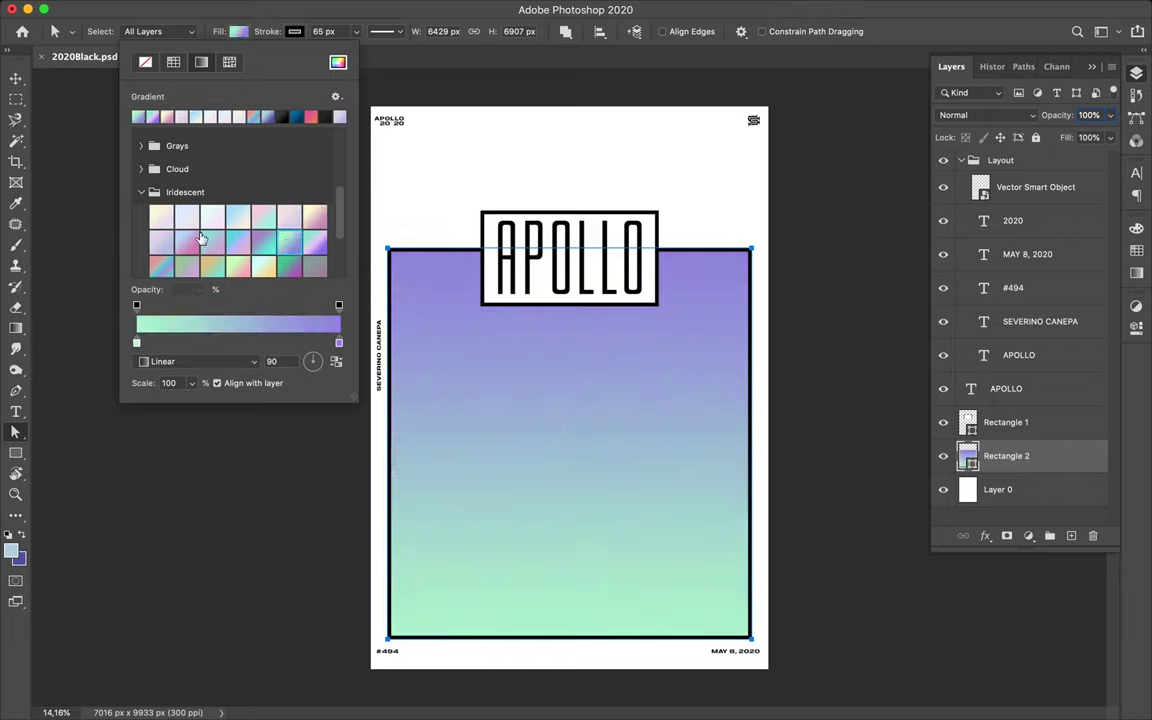
key("v")
scroll(575, 192, "up", 2)
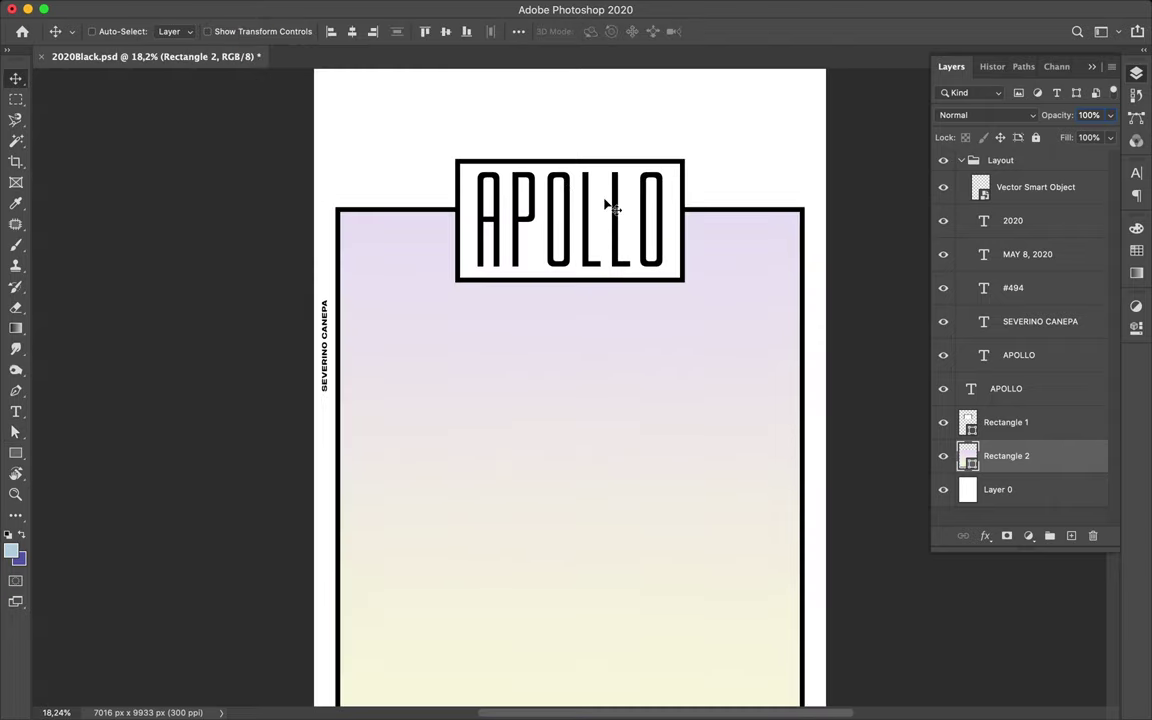
- Alt-drag a copy of the APOLLO title down into the frame
scroll(605, 205, "up", 1)
left_click(660, 205)
left_click_drag(663, 211, 523, 357)
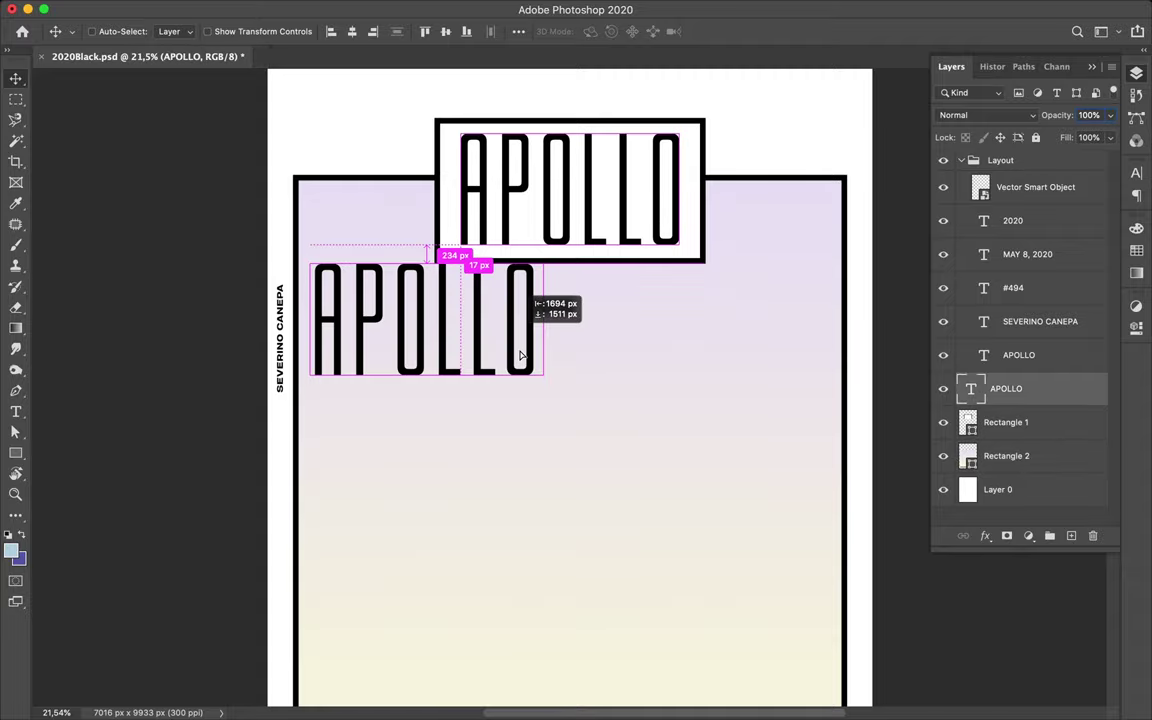
- Set the copy in General 400 Light and shrink it to about 12% at the top-left
left_click(1037, 196)
scroll(1022, 343, "down", 10)
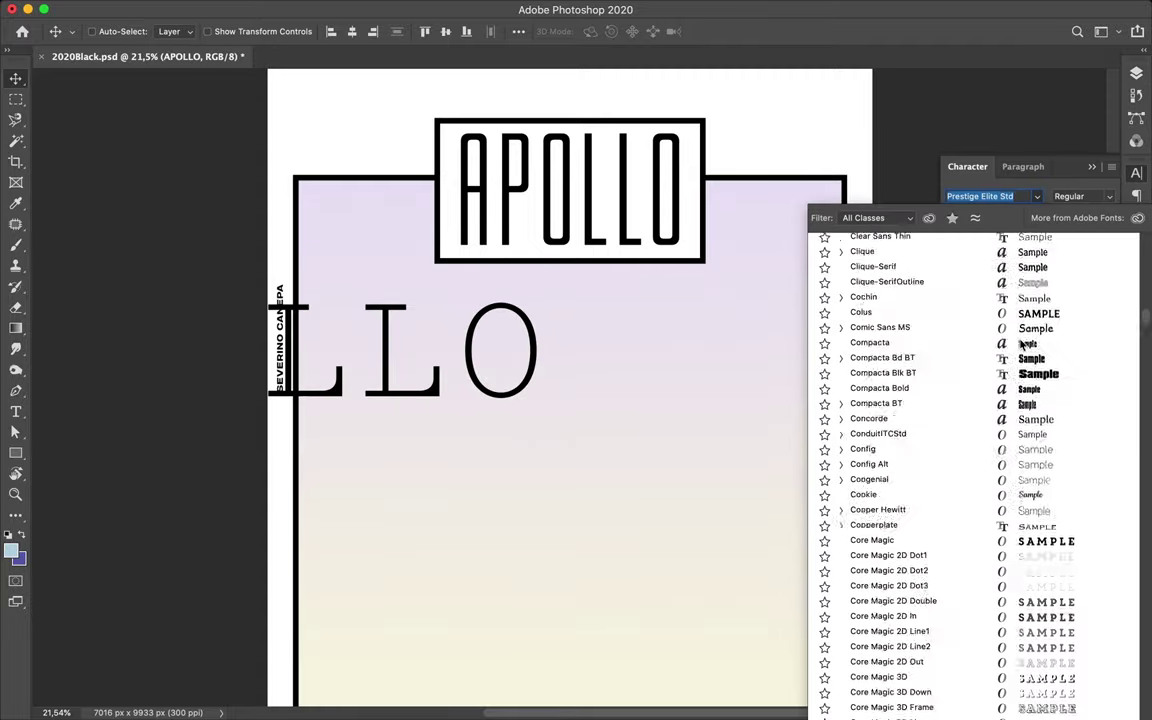
scroll(1022, 343, "down", 10)
scroll(1022, 343, "down", 10)
scroll(1021, 344, "down", 10)
scroll(1023, 337, "down", 5)
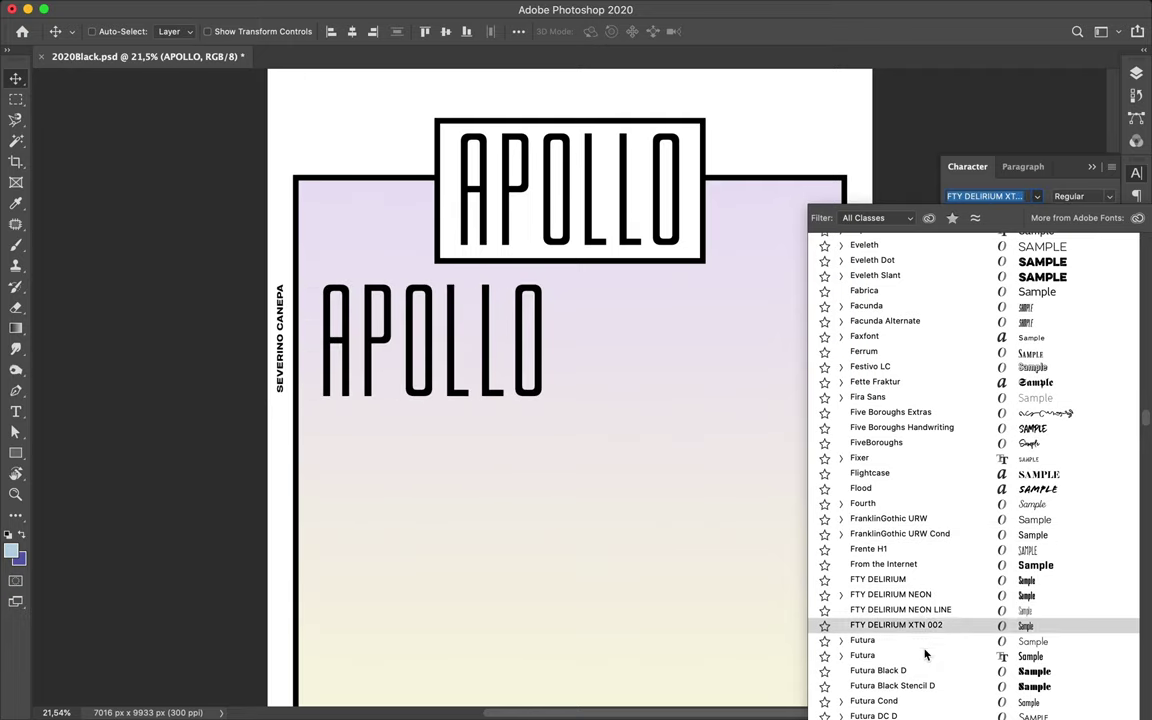
scroll(925, 640, "down", 3)
scroll(925, 642, "down", 5)
scroll(925, 642, "down", 5)
scroll(925, 642, "down", 15)
scroll(925, 640, "up", 8)
scroll(914, 520, "up", 5)
scroll(914, 517, "up", 7)
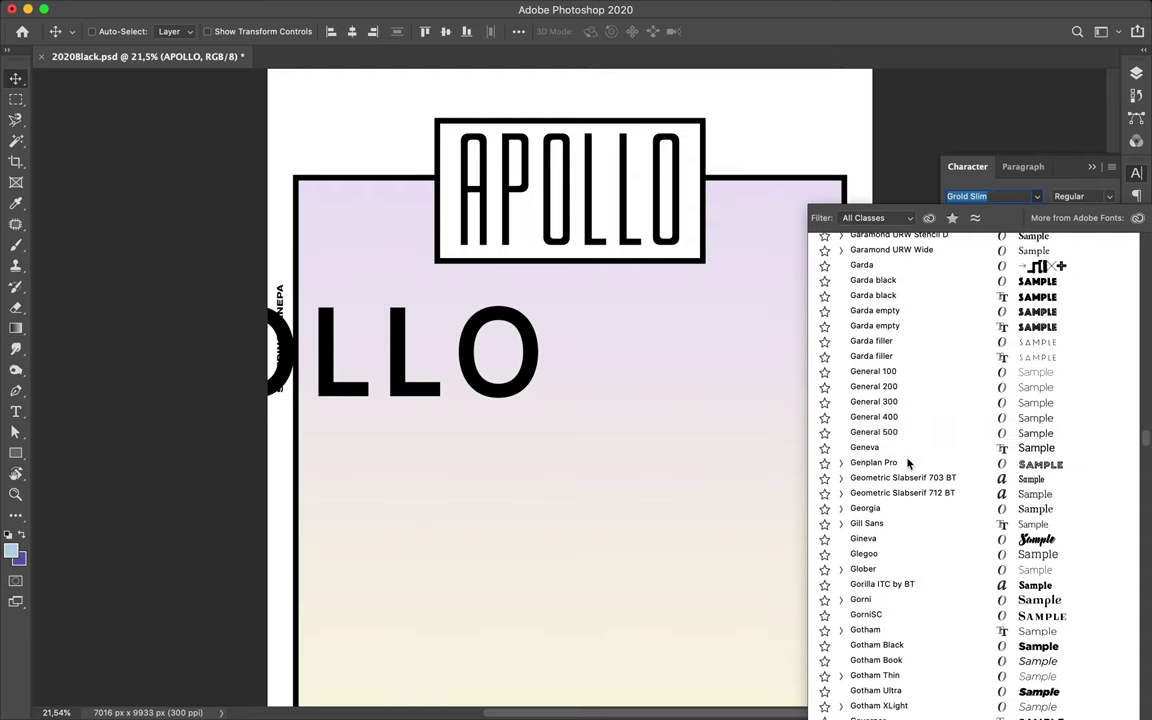
left_click(914, 429)
key("ctrl+t")
mouse_move(490, 291)
left_mouse_down()
mouse_move(498, 428)
mouse_move(360, 214)
left_mouse_up()
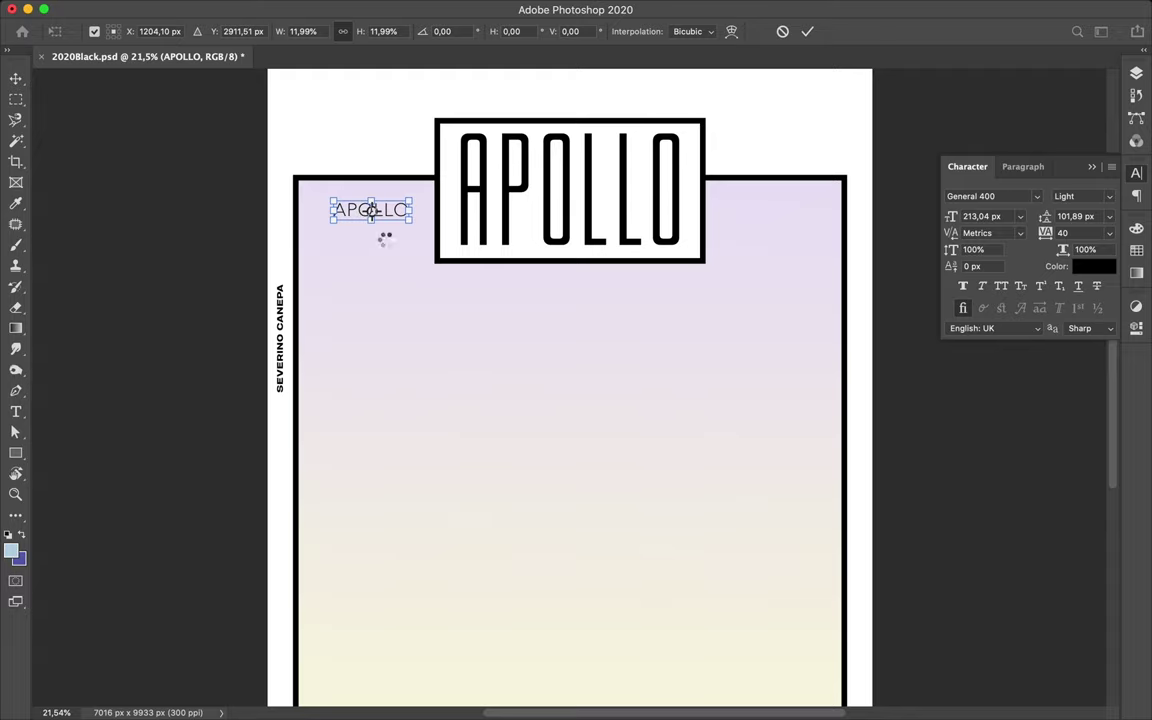
- Commit the resize and change the small label's font to General 500 Book
key("Return")
left_click(1077, 194)
left_click(1036, 196)
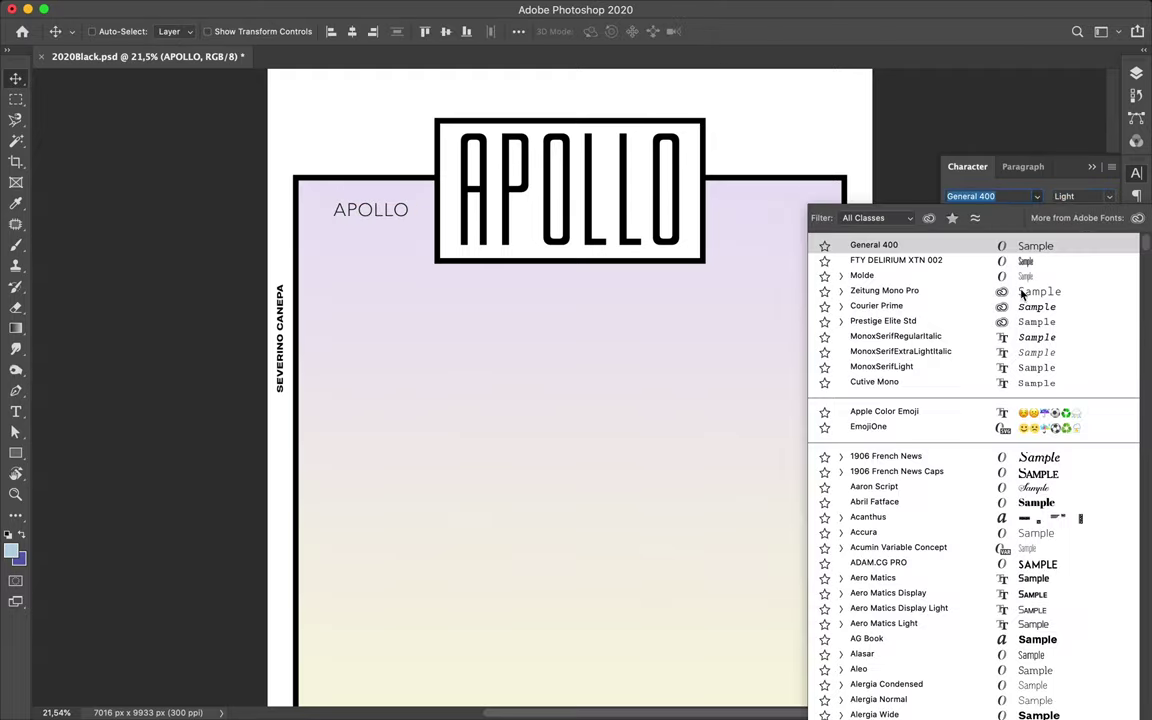
scroll(863, 221, "down", 5)
left_click(998, 196)
left_click(1036, 196)
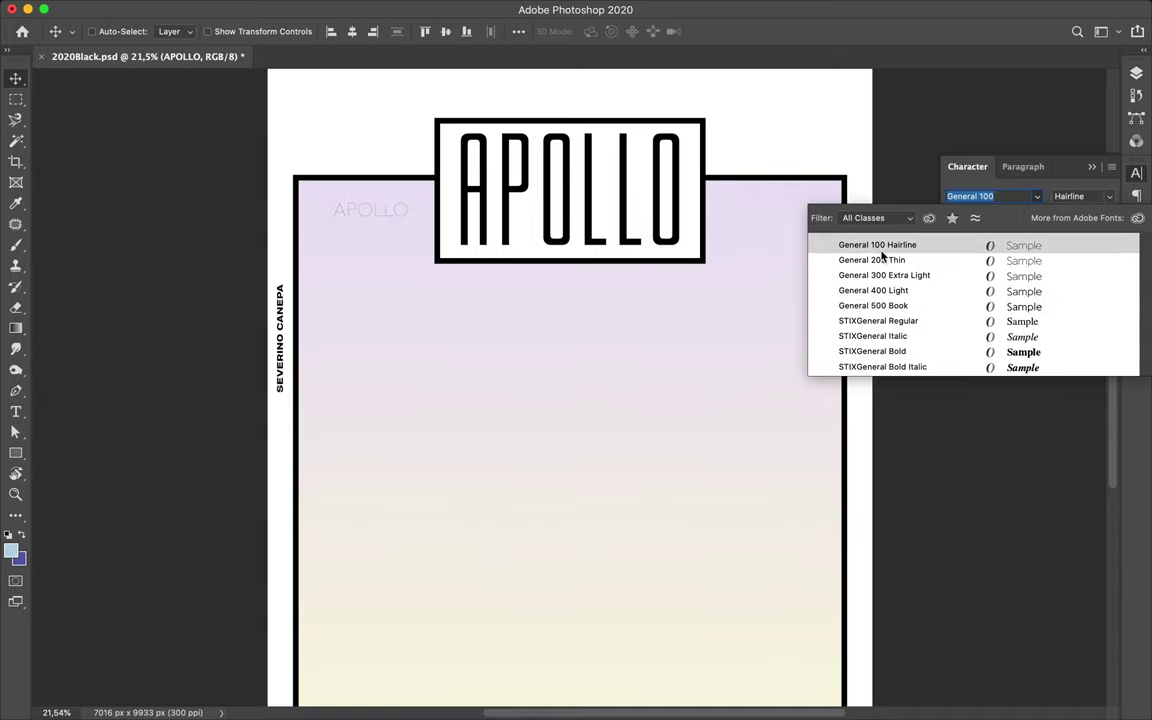
left_click(891, 306)
- Copy the label to the frame's top-right corner and link the two labels
left_click_drag(357, 215, 750, 215)
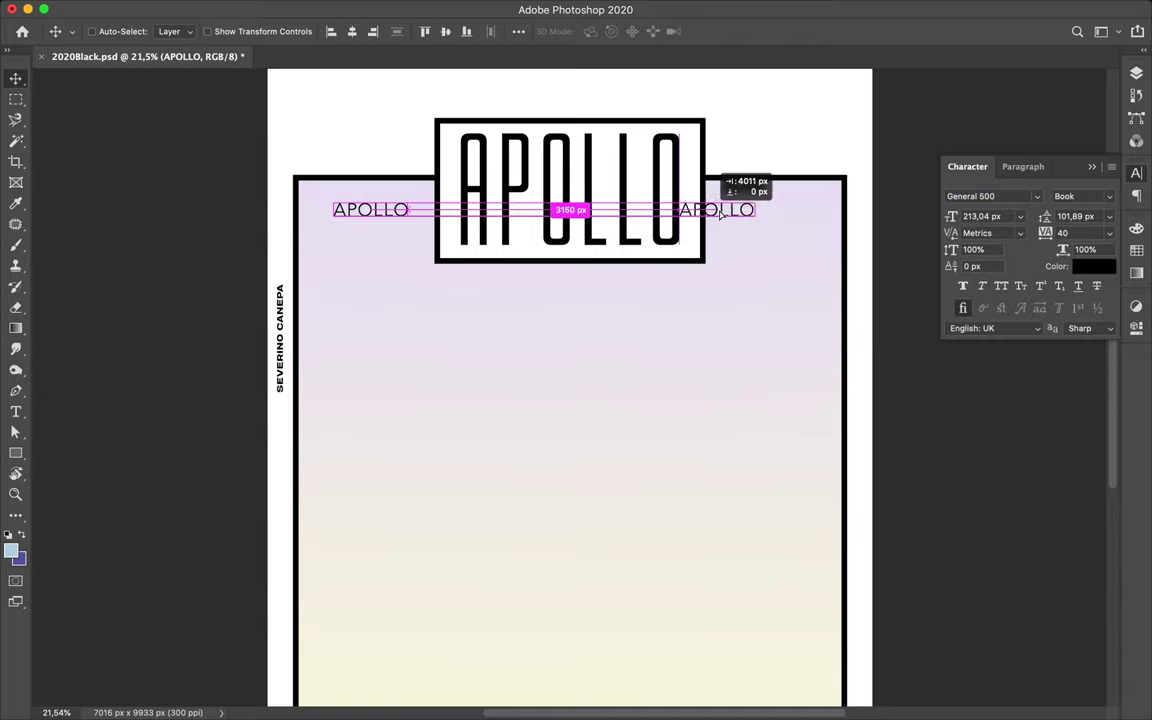
left_click(1136, 73)
left_click(1040, 422)
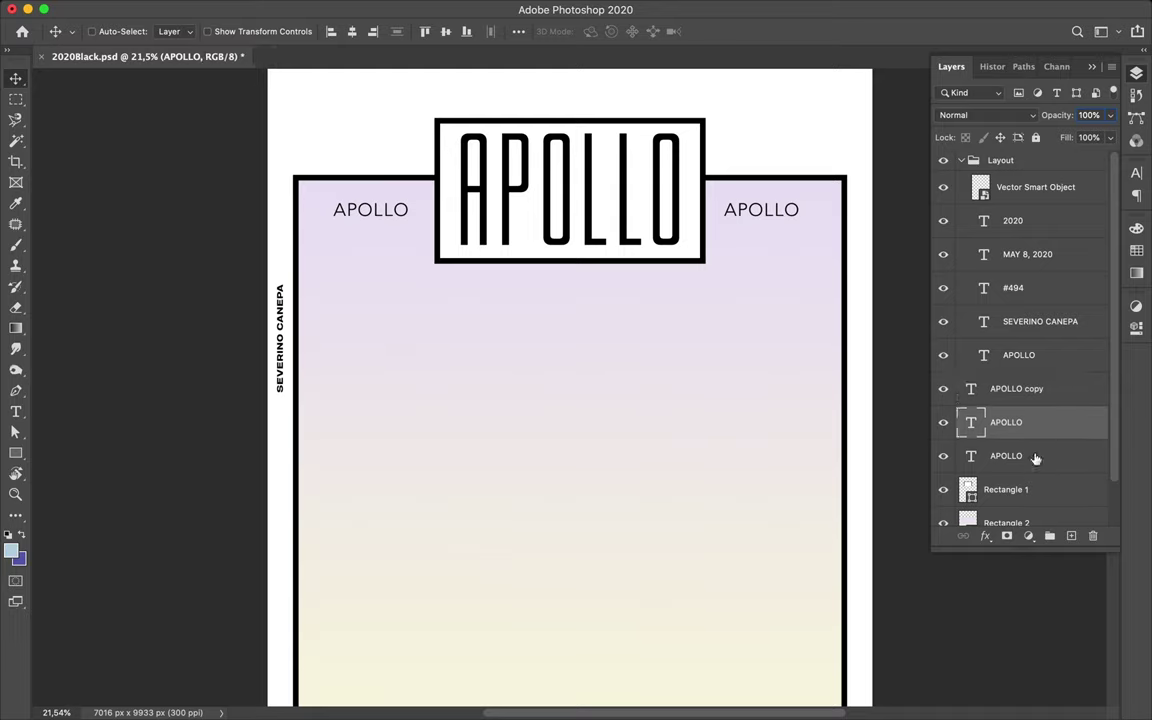
left_click(1040, 455, "shift")
right_click(1040, 455)
left_click(957, 665)
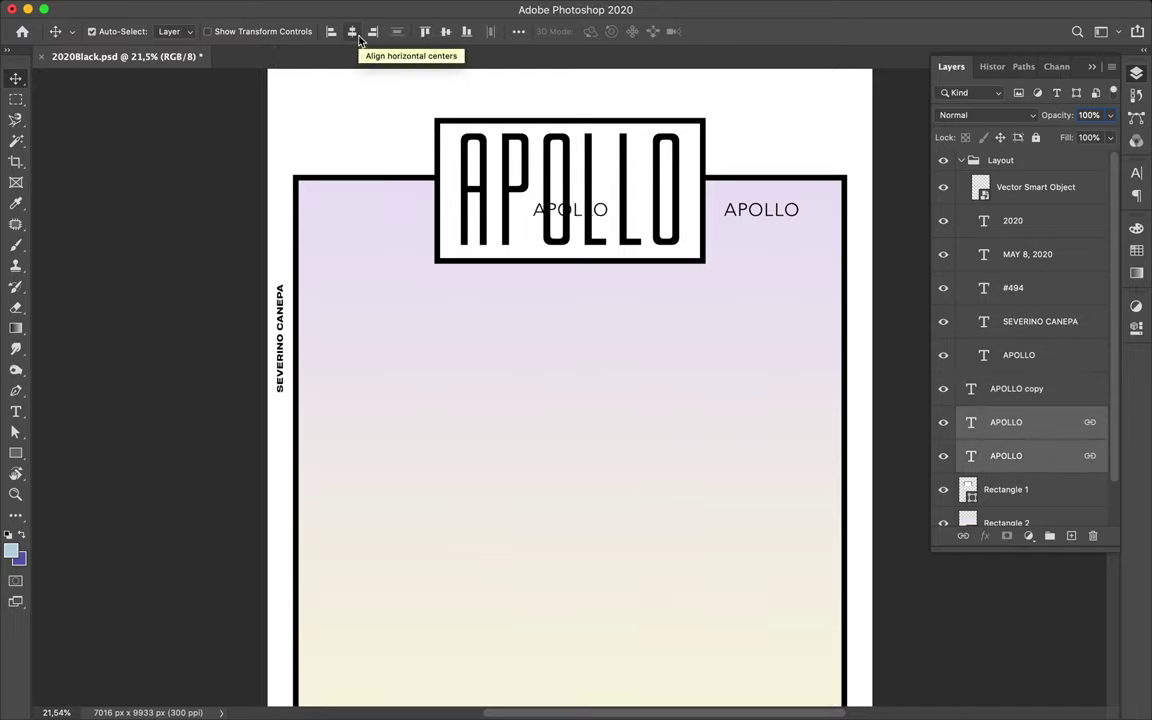
left_click(1049, 536)
left_click(352, 31)
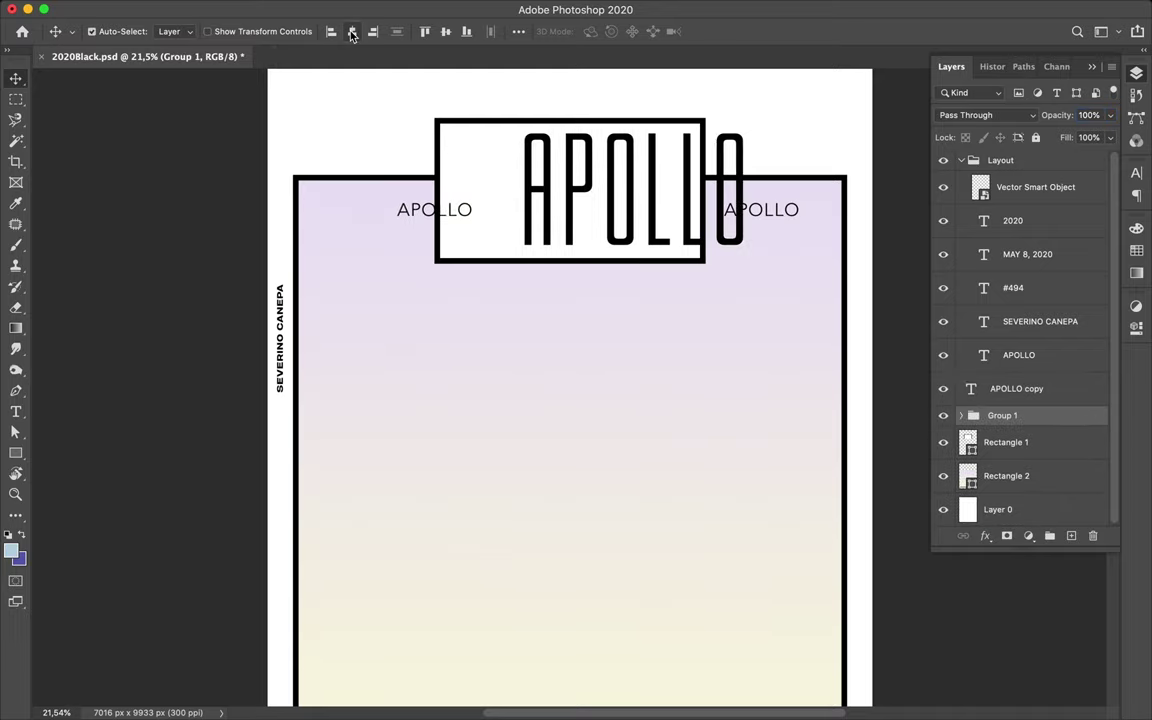
key("ctrl+z")
- Ungroup, re-link, and group the two small APOLLO labels as Group 1
left_click(1015, 442)
left_click(1015, 475, "shift")
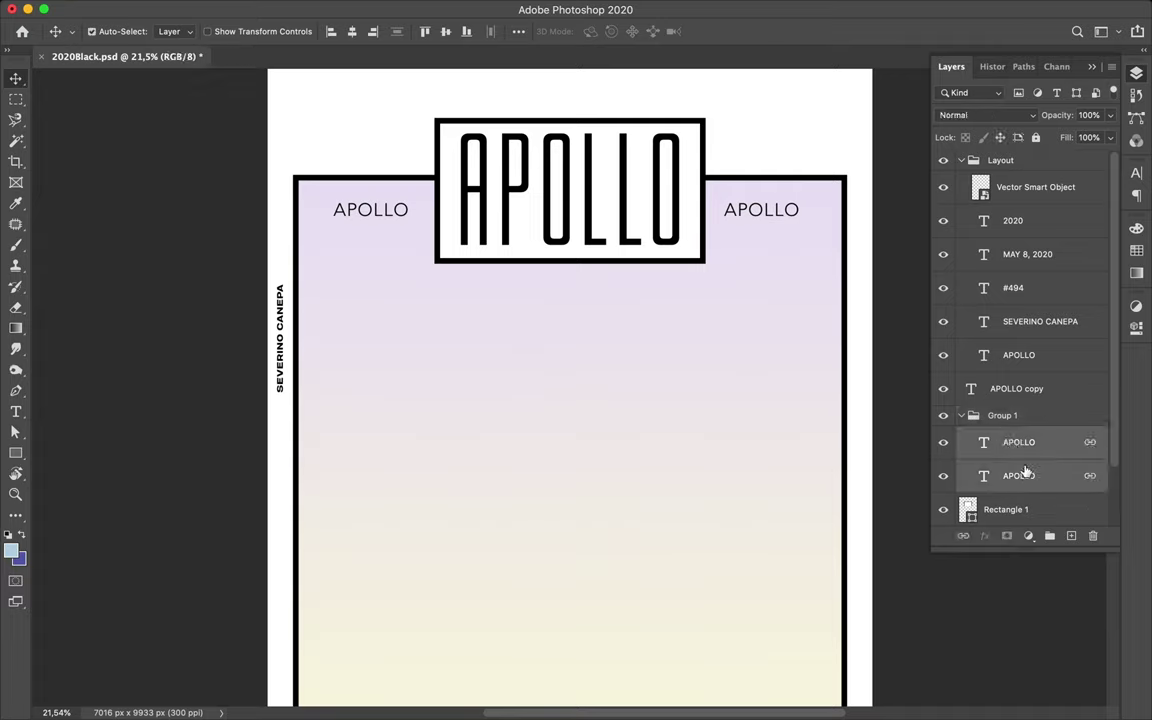
key("ctrl+shift+g")
left_click(982, 422)
left_click(1049, 390, "shift")
right_click(1049, 398)
left_click(864, 605)
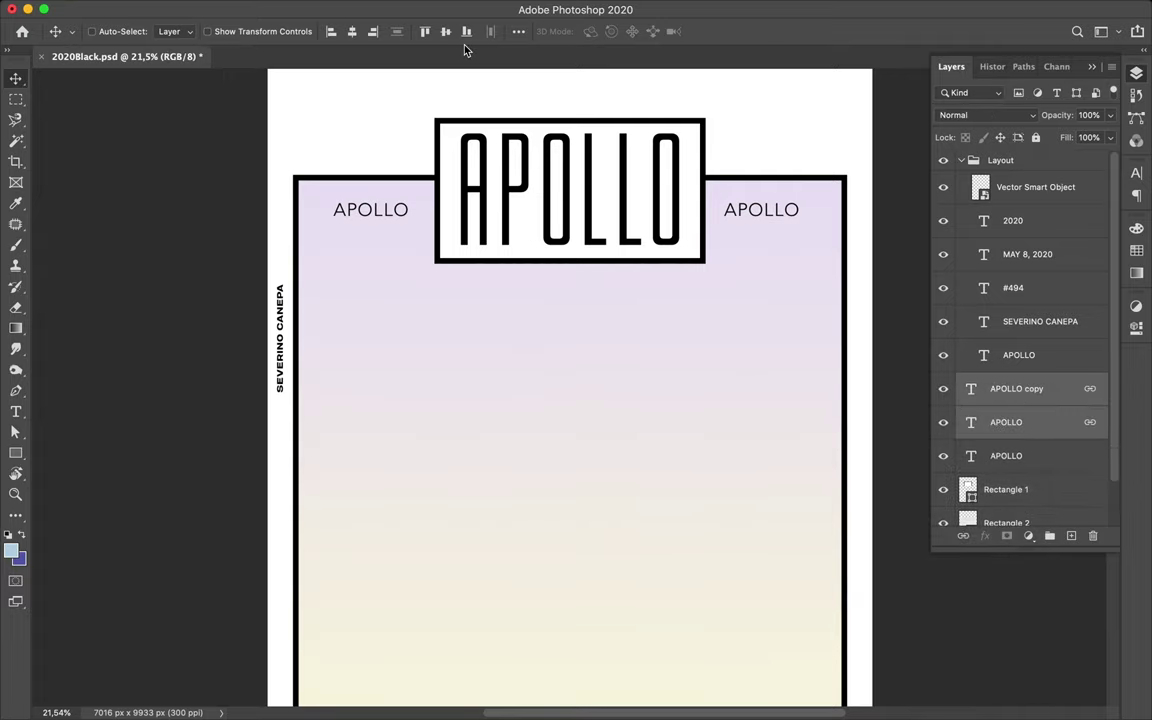
left_click(1049, 537)
scroll(378, 140, "up", 3)
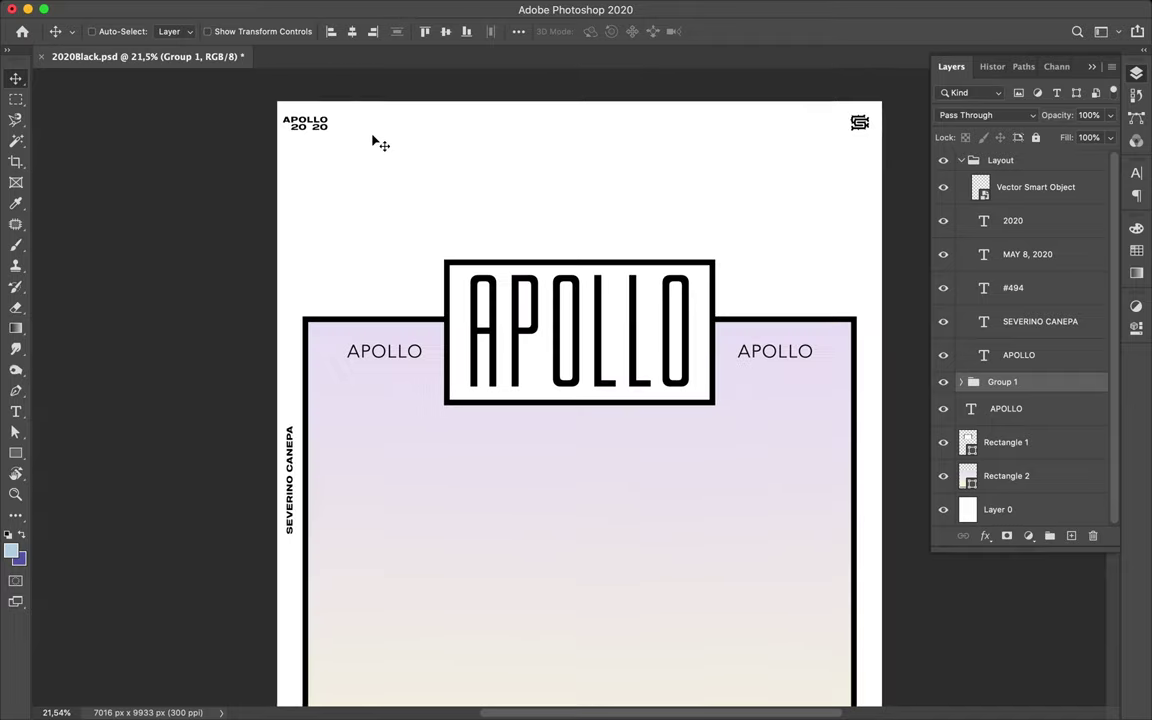
- Shorten Rectangle 2 by pulling its top edge down a few pixels
scroll(388, 108, "down", 1)
scroll(398, 290, "down", 10)
scroll(404, 295, "up", 5)
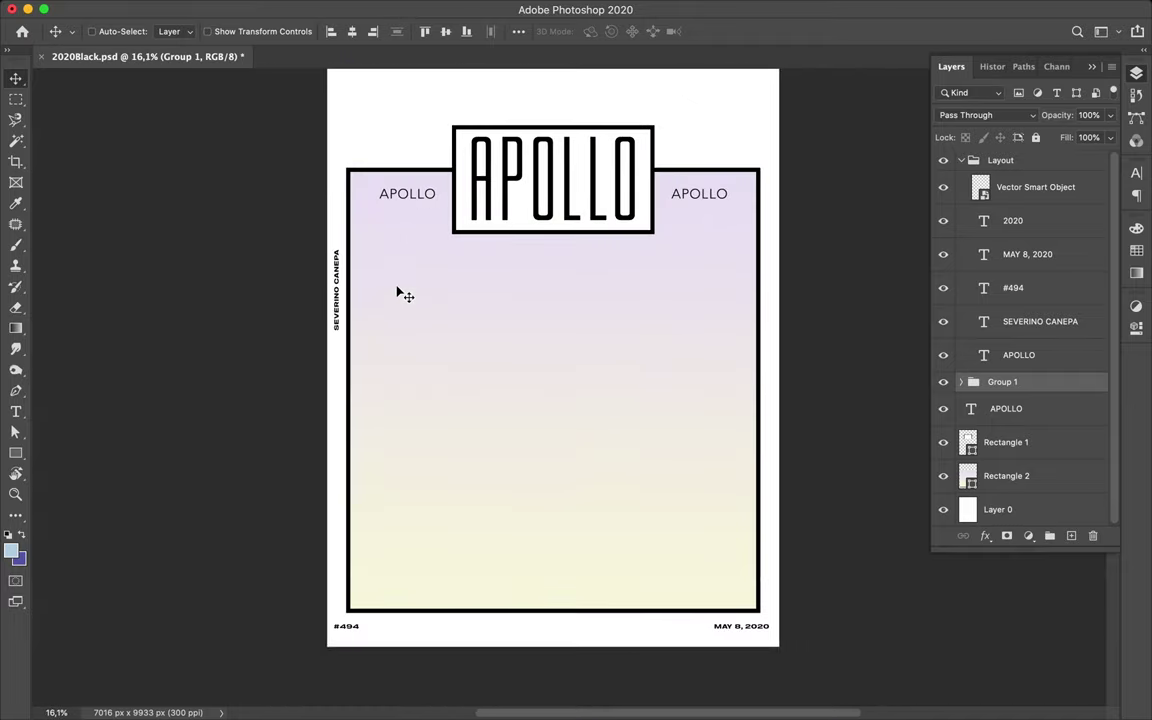
left_click(541, 280)
key("ctrl+t")
left_click_drag(552, 172, 553, 178)
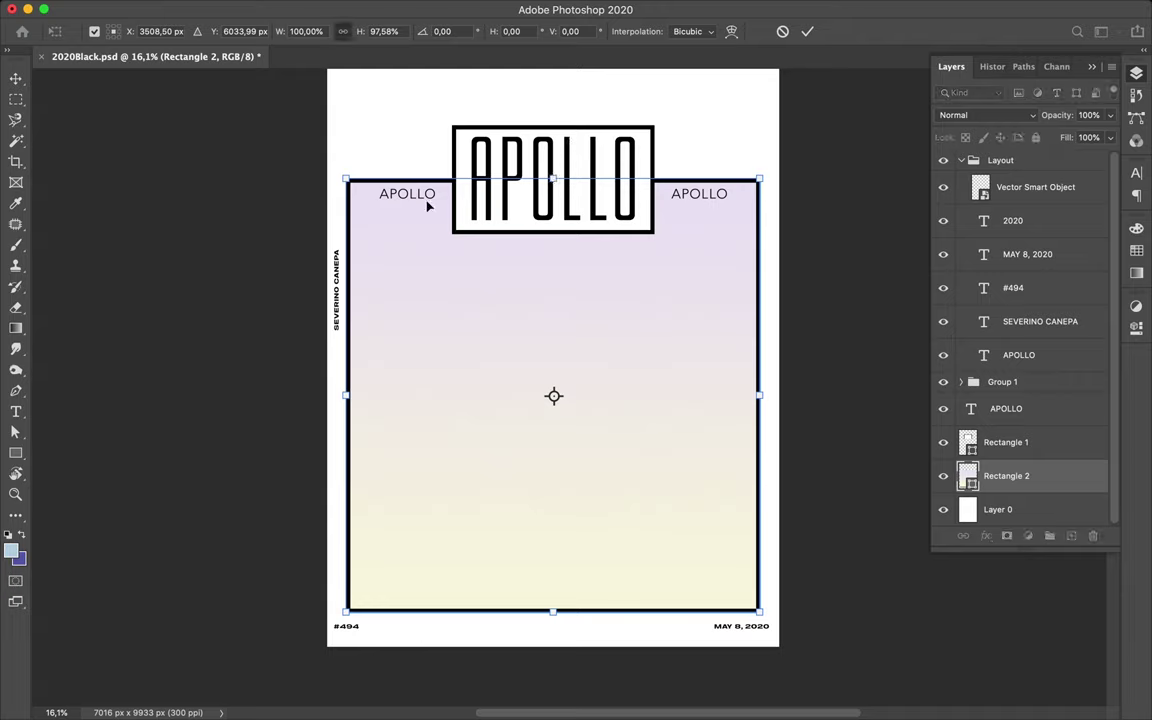
key("Return")
scroll(434, 178, "up", 2)
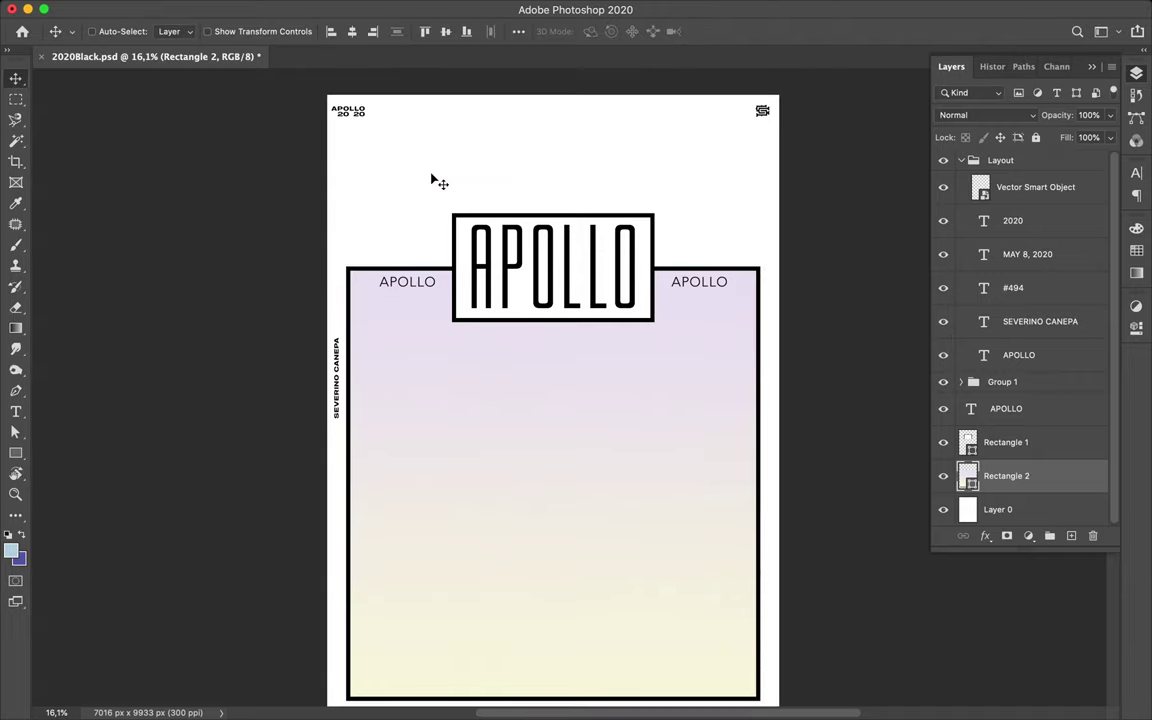
scroll(434, 180, "down", 1)
- Turn a Rectangle 1 copy into a thin tall pillar on the left, then copy it right
key("m")
key("v")
left_click_drag(463, 193, 391, 286)
key("ctrl+t")
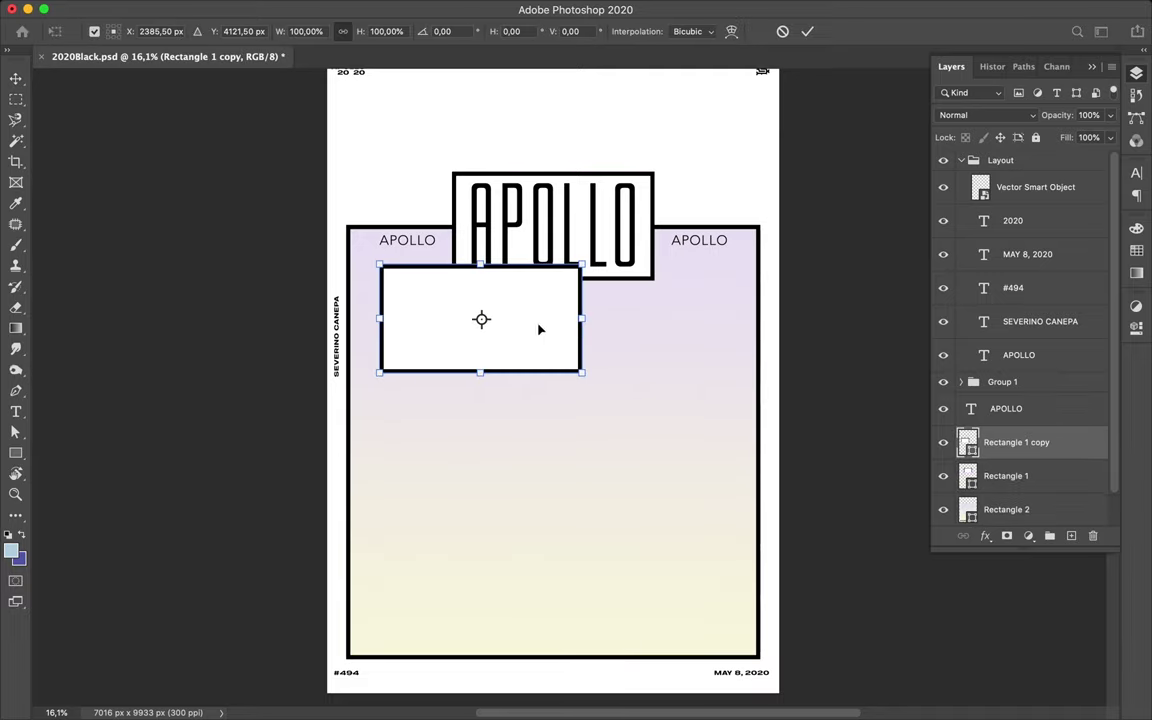
left_click_drag(581, 318, 424, 318)
left_click_drag(402, 265, 402, 255)
left_click_drag(407, 372, 411, 628)
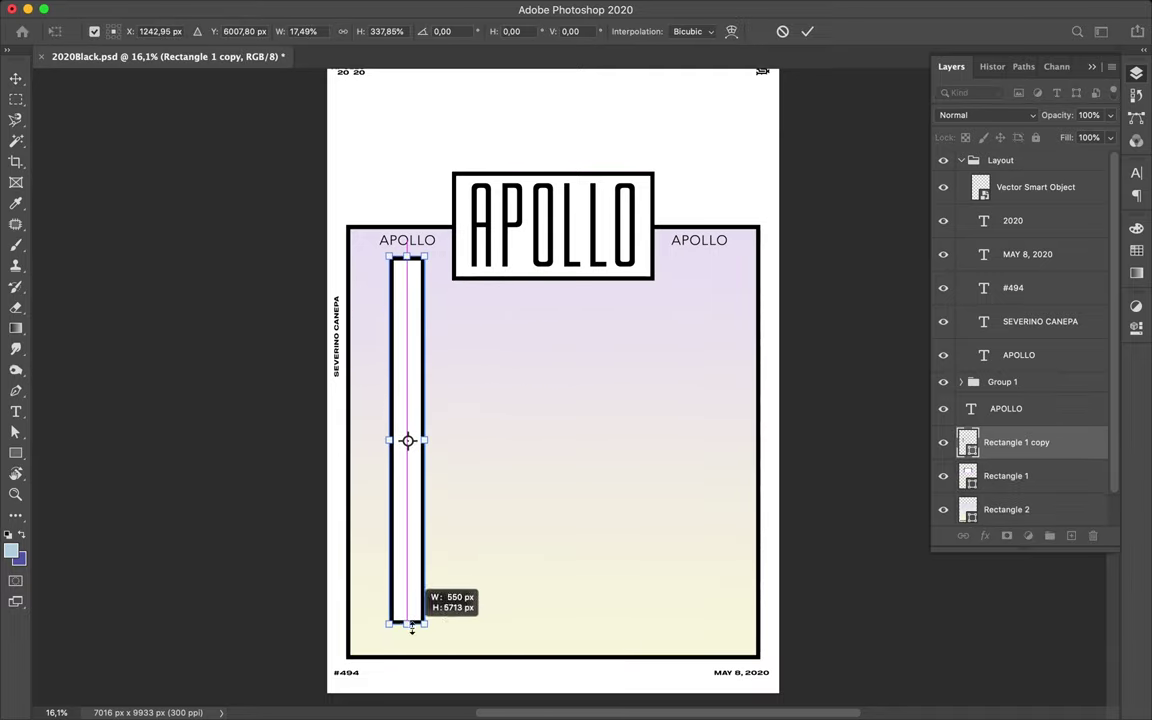
key("Return")
left_click_drag(411, 527, 702, 527)
- Select the big APOLLO title and drag out a copy
scroll(610, 503, "down", 1)
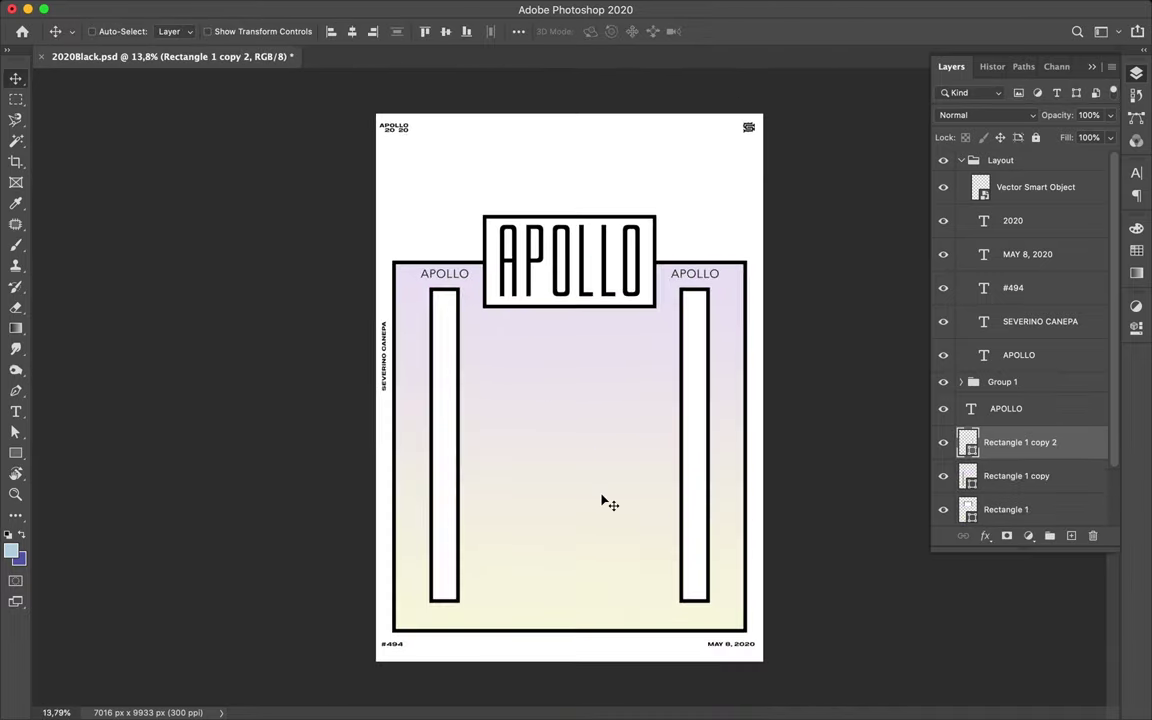
left_click(1006, 408)
left_click_drag(1006, 408, 1059, 455)
- Place APOLLO title copies above the title box and at the poster's top and bottom
left_click_drag(689, 267, 628, 238)
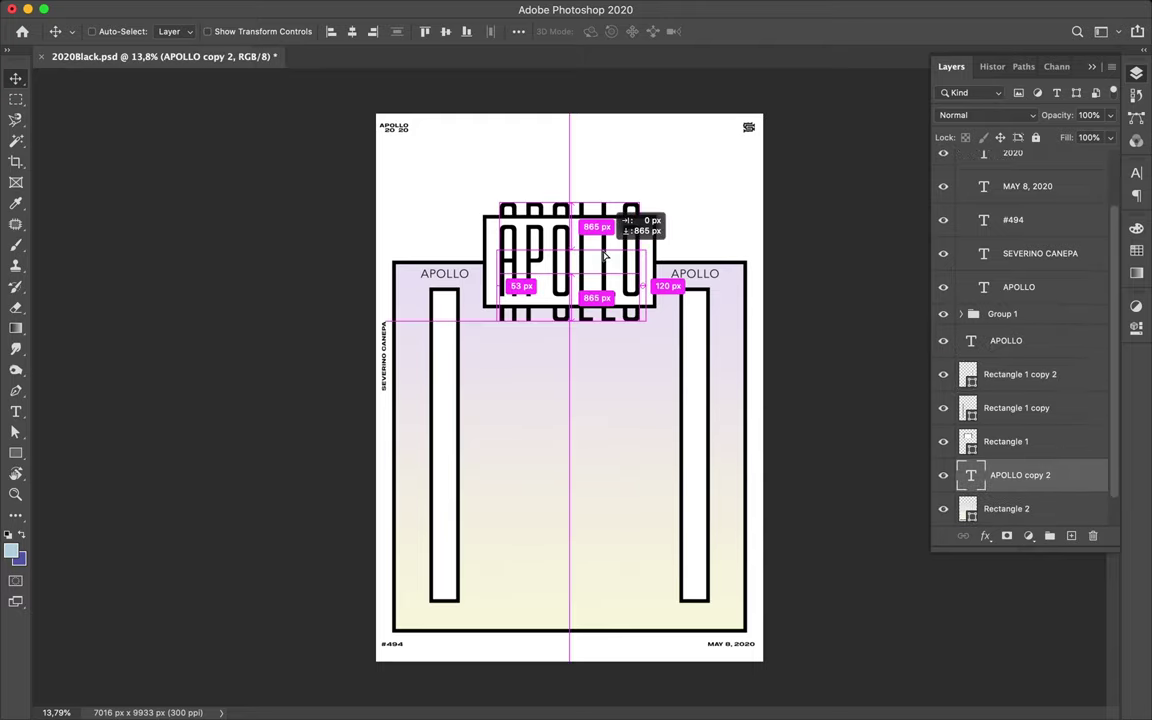
scroll(575, 175, "up", 1)
scroll(575, 175, "up", 1)
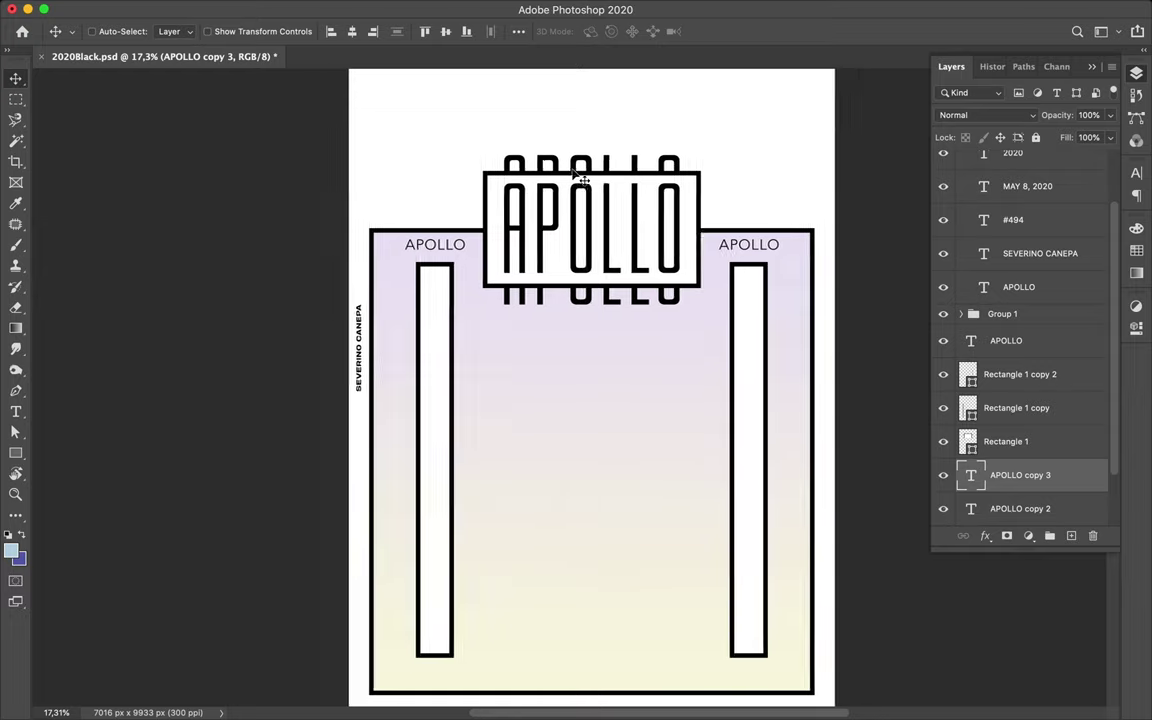
scroll(540, 250, "down", 1)
scroll(500, 327, "down", 1)
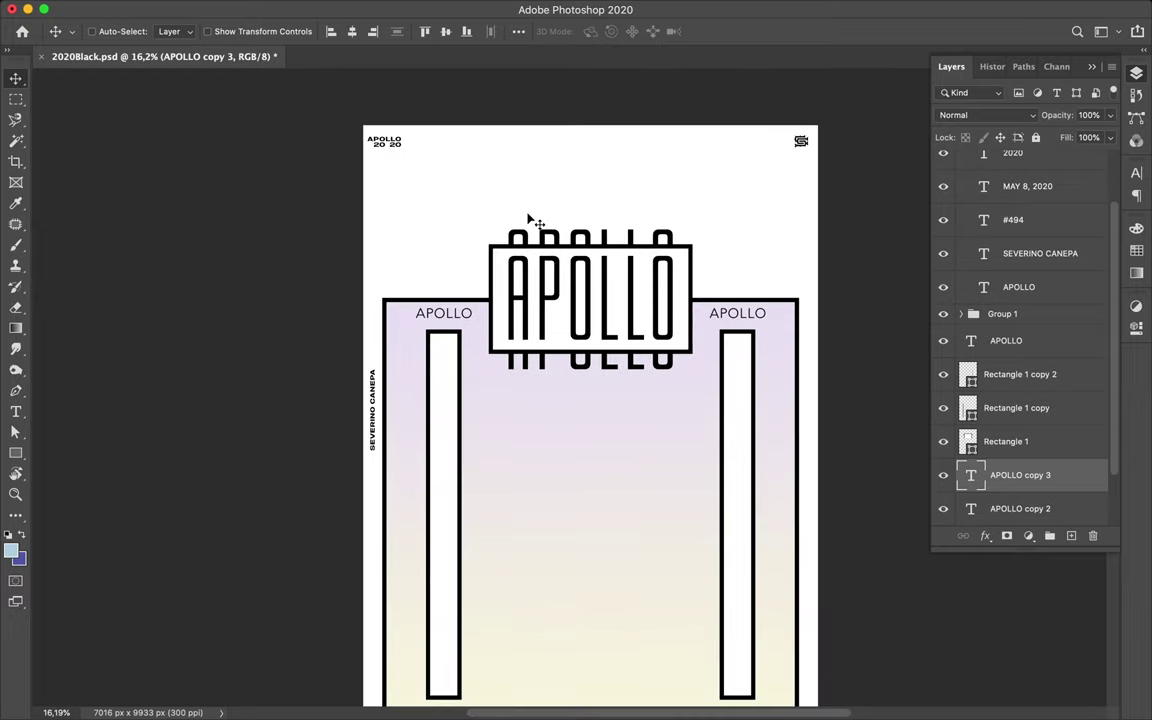
left_click_drag(527, 218, 545, 145, "alt")
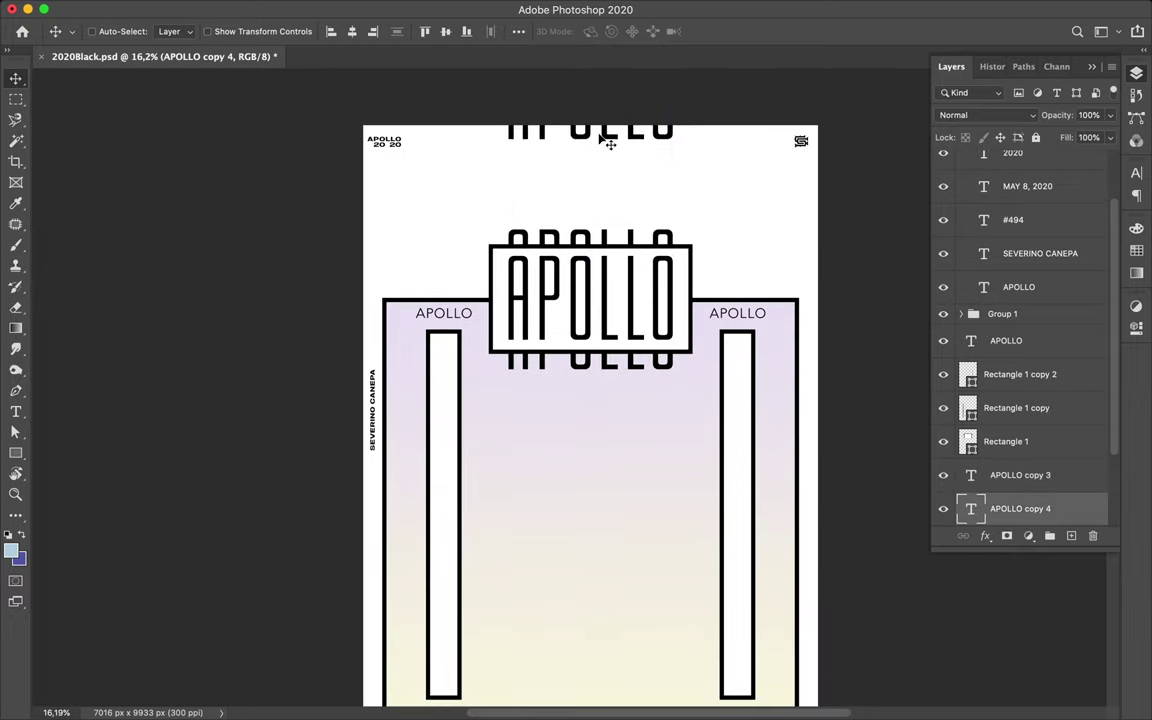
scroll(545, 145, "down", 2)
left_click_drag(548, 125, 550, 625, "alt")
left_click_drag(1020, 508, 1018, 488)
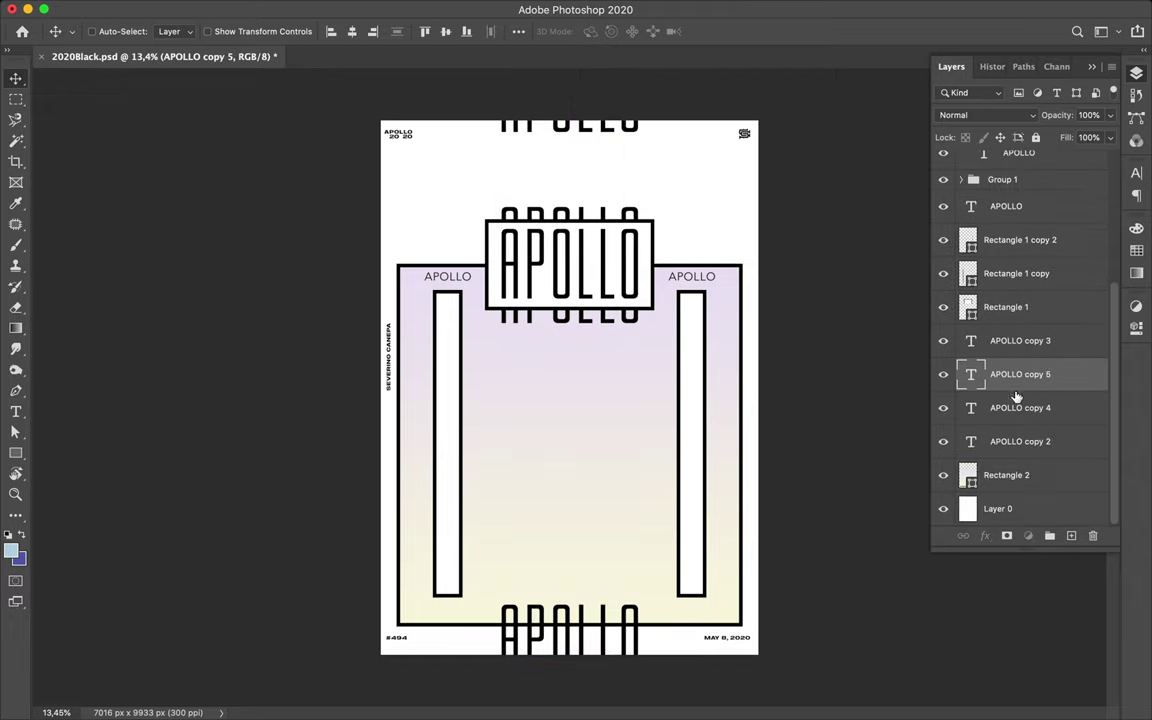
- Select Rectangle 1 copy and Rectangle 1 copy 2 together in the Layers panel
scroll(450, 231, "up", 1)
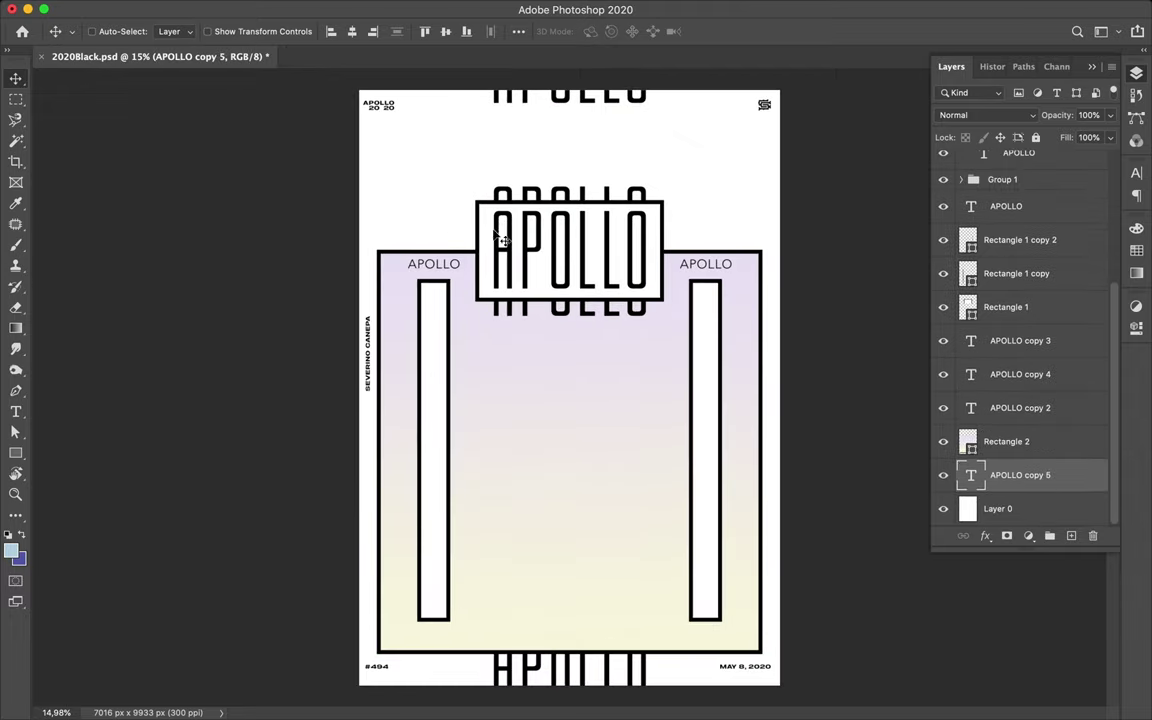
scroll(418, 221, "up", 1)
left_click(717, 386, "ctrl")
left_click(1020, 240, "shift")
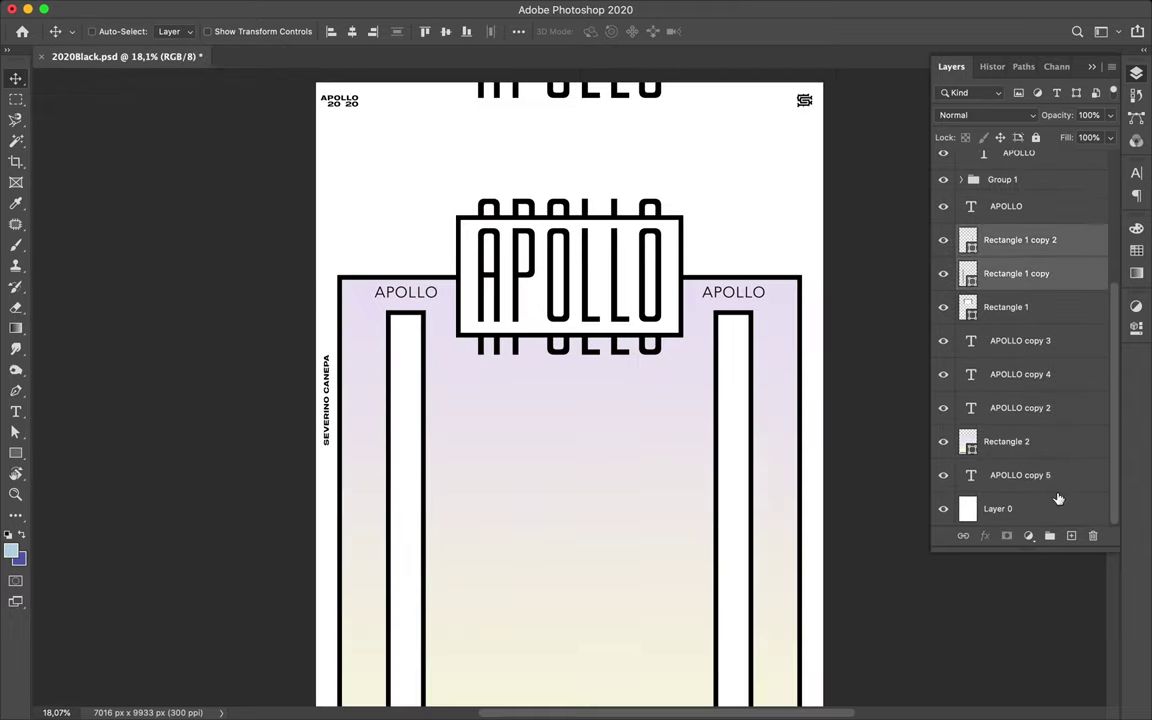
- Group the two pillars and draw a small circle above the left pillar
key("ctrl+g")
key("u")
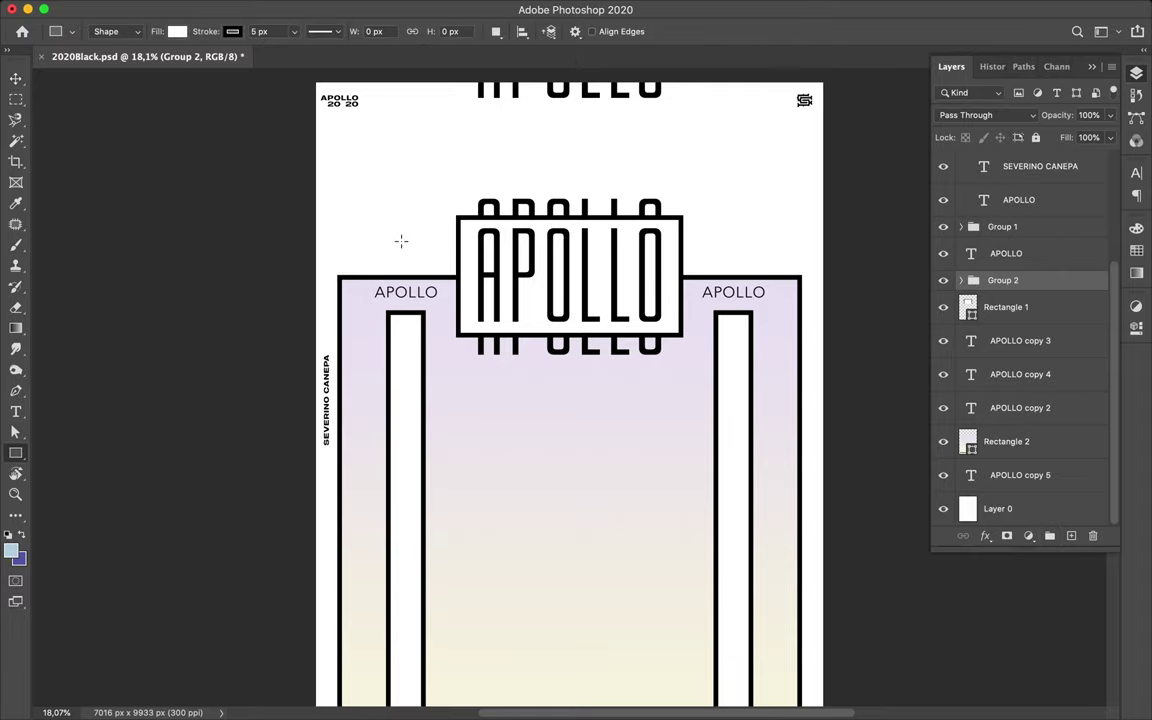
key("F7")
right_click(16, 456)
left_click(59, 472)
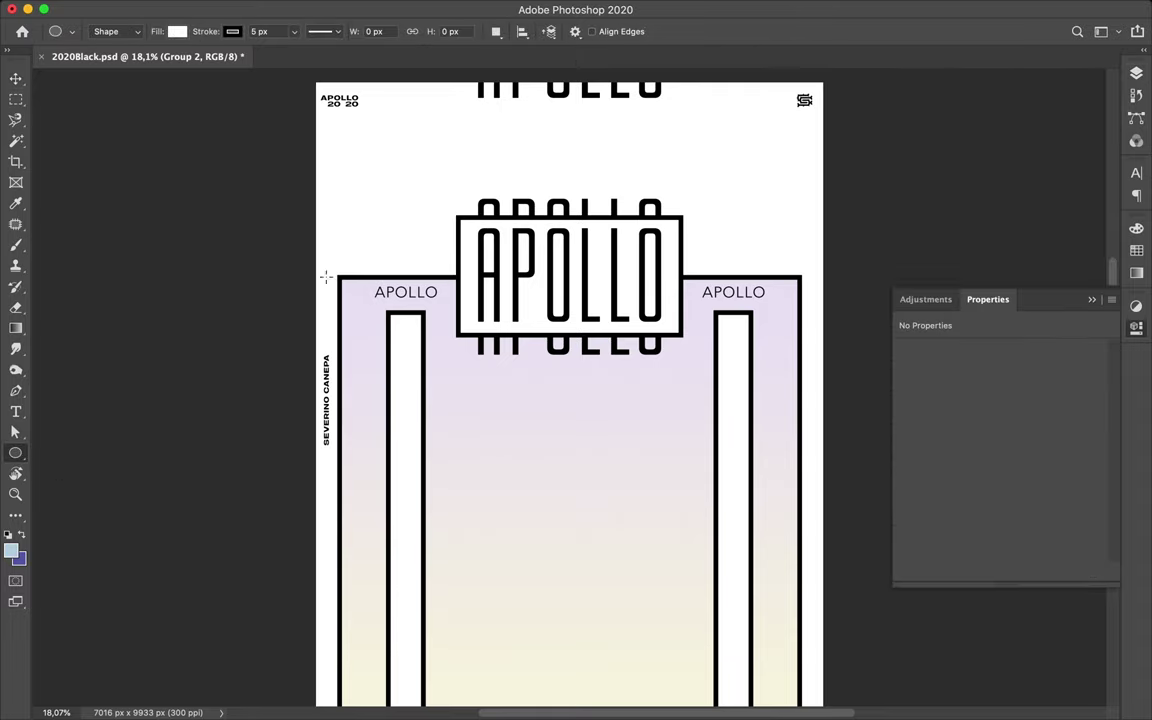
left_click_drag(421, 230, 418, 226)
- Enlarge the circle slightly with Free Transform
key("v")
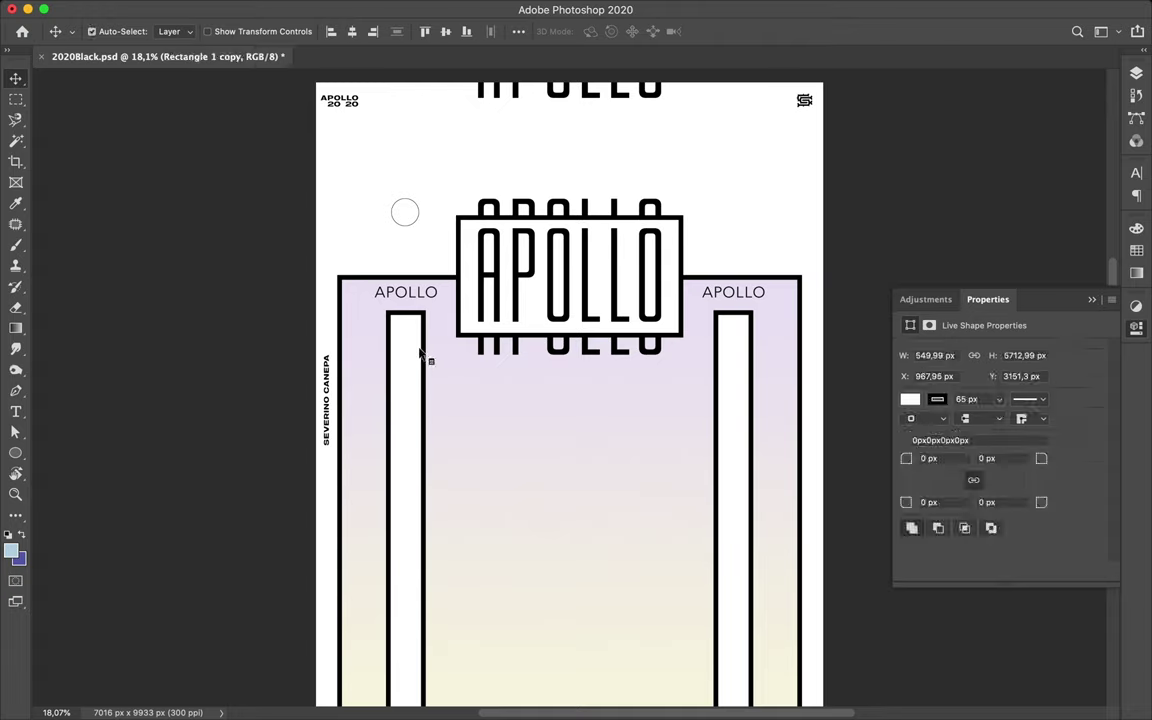
key("a")
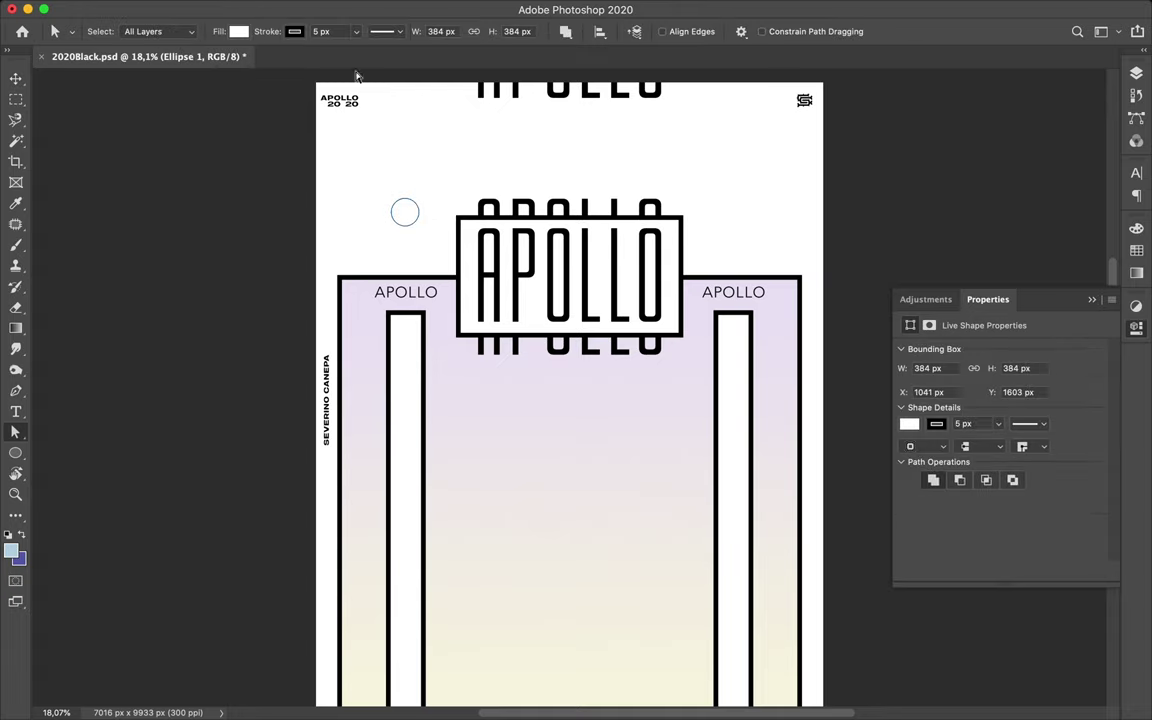
type("65")
key("v")
mouse_move(404, 211)
left_mouse_down()
mouse_move(404, 238)
mouse_move(425, 262)
mouse_move(745, 250)
left_mouse_up()
key("ctrl+t")
key("Return")
- Duplicate the circles upward into stacked pairs above each pillar
left_click_drag(418, 252, 412, 226)
key("a")
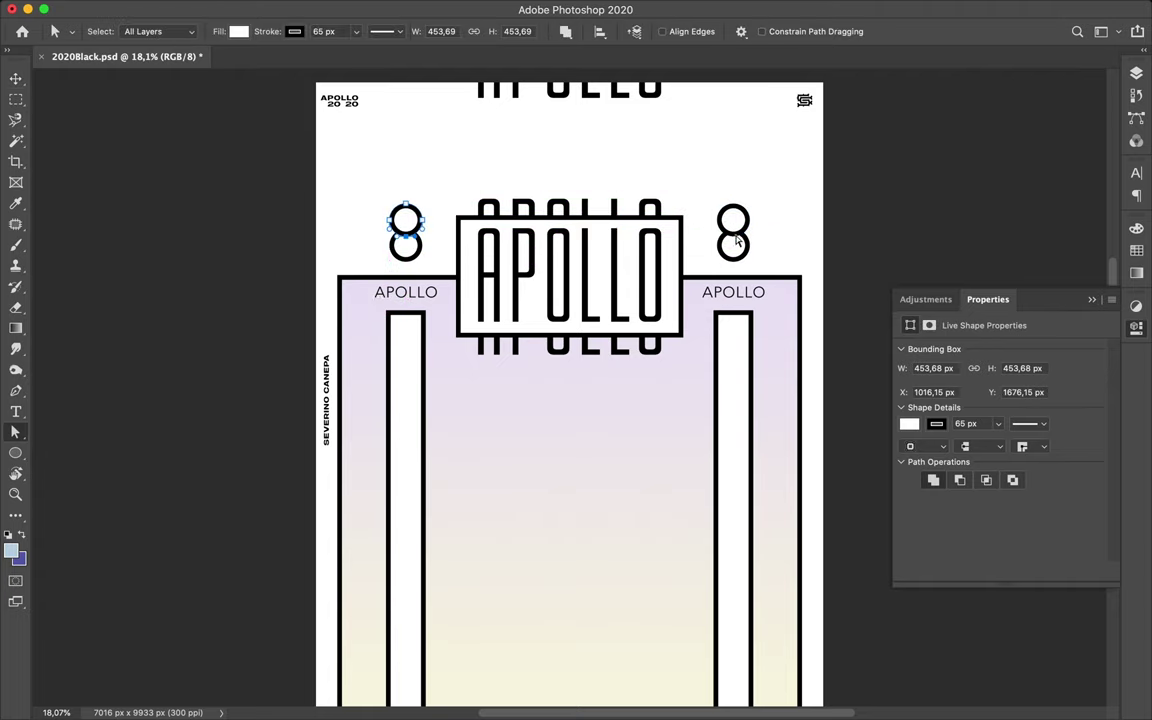
left_click(682, 191)
key("v")
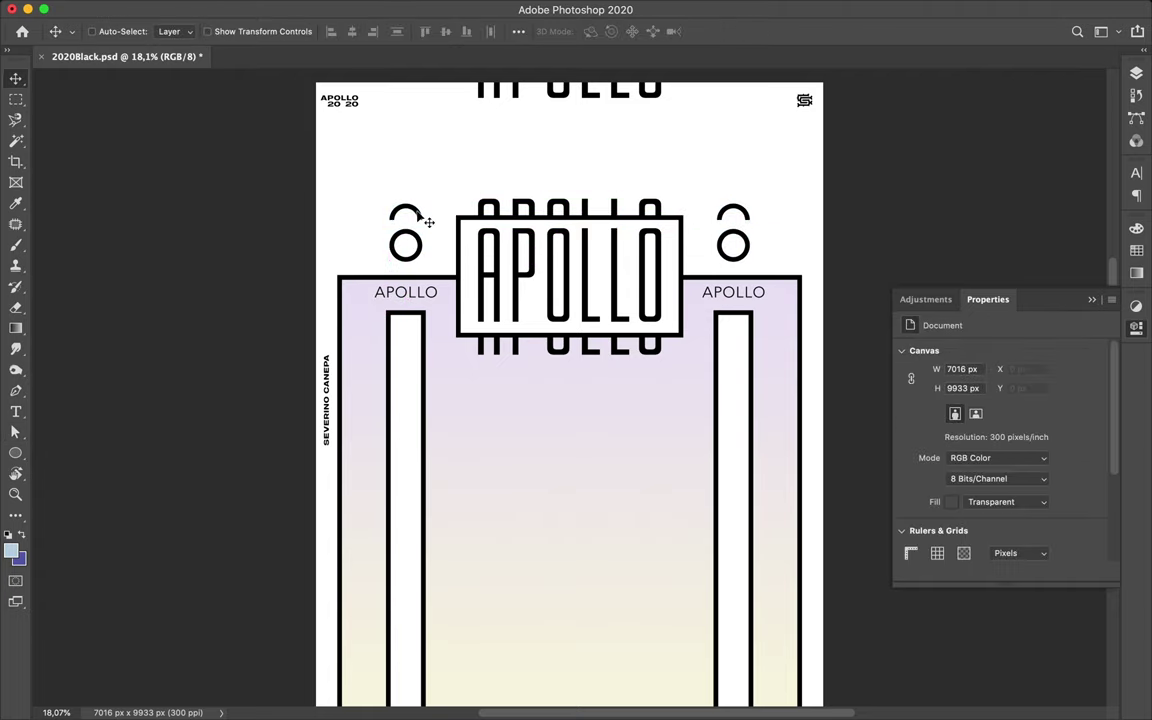
scroll(575, 232, "down", 2)
- Draw a straight Pen shape line across the top with a thick black stroke
key("p")
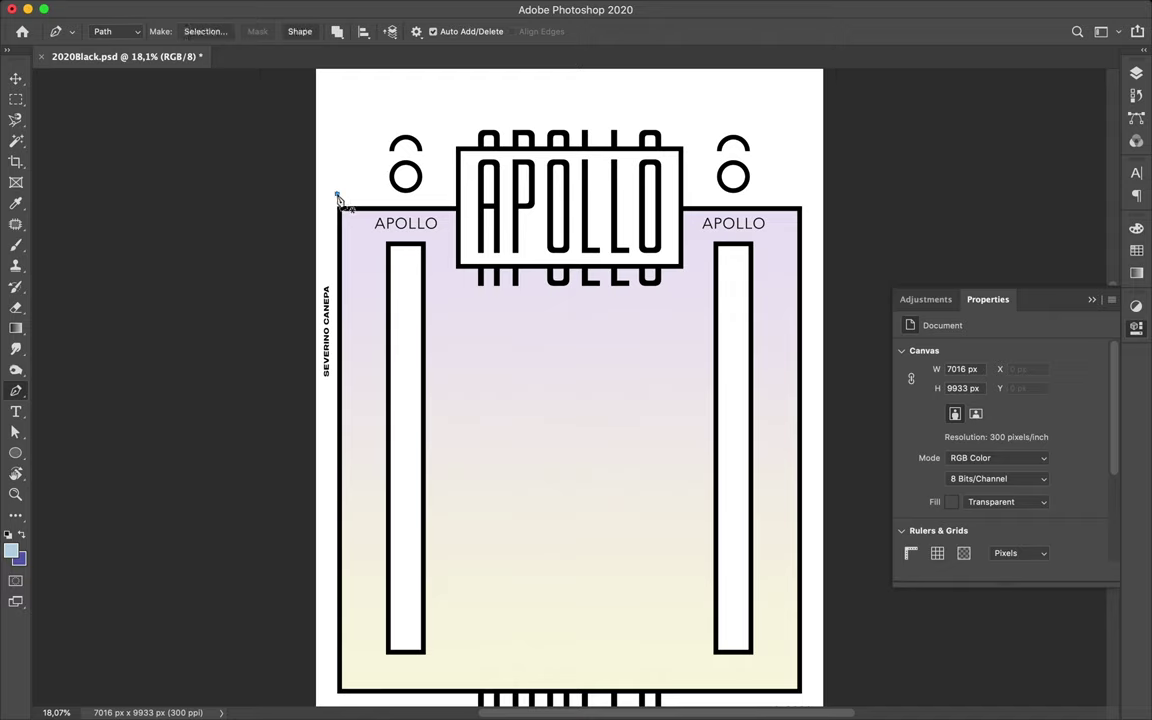
key("a")
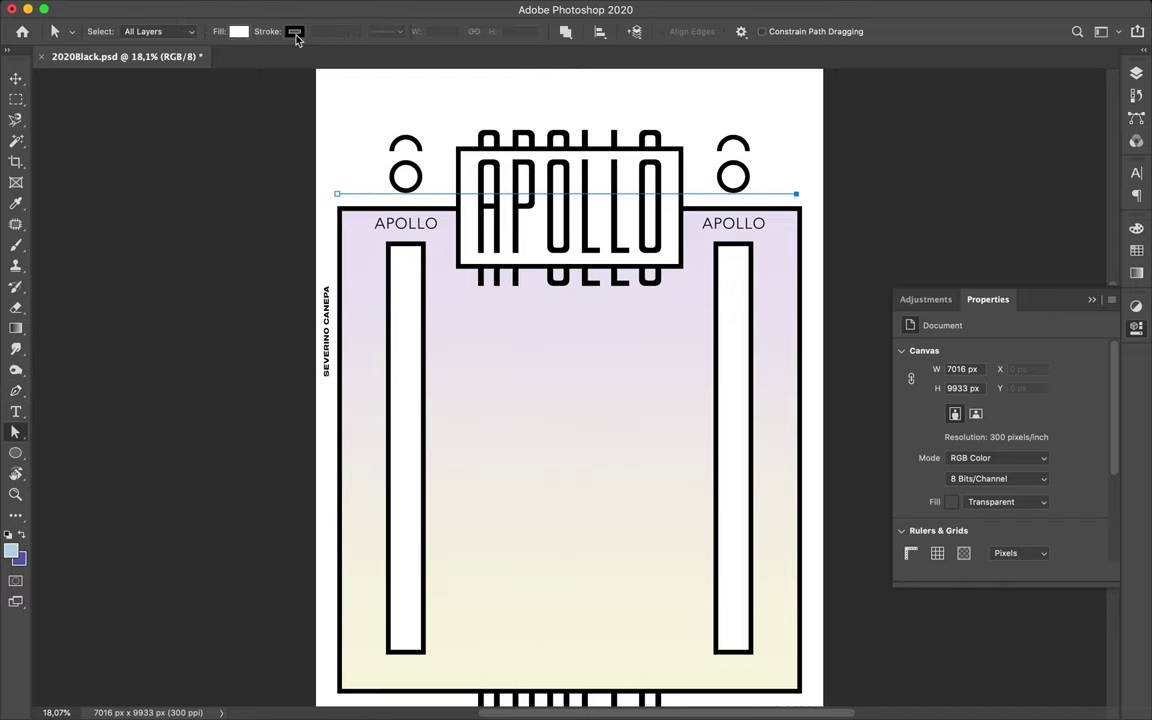
key("v")
key("p")
left_click(106, 31)
left_click(100, 16)
left_click(338, 191)
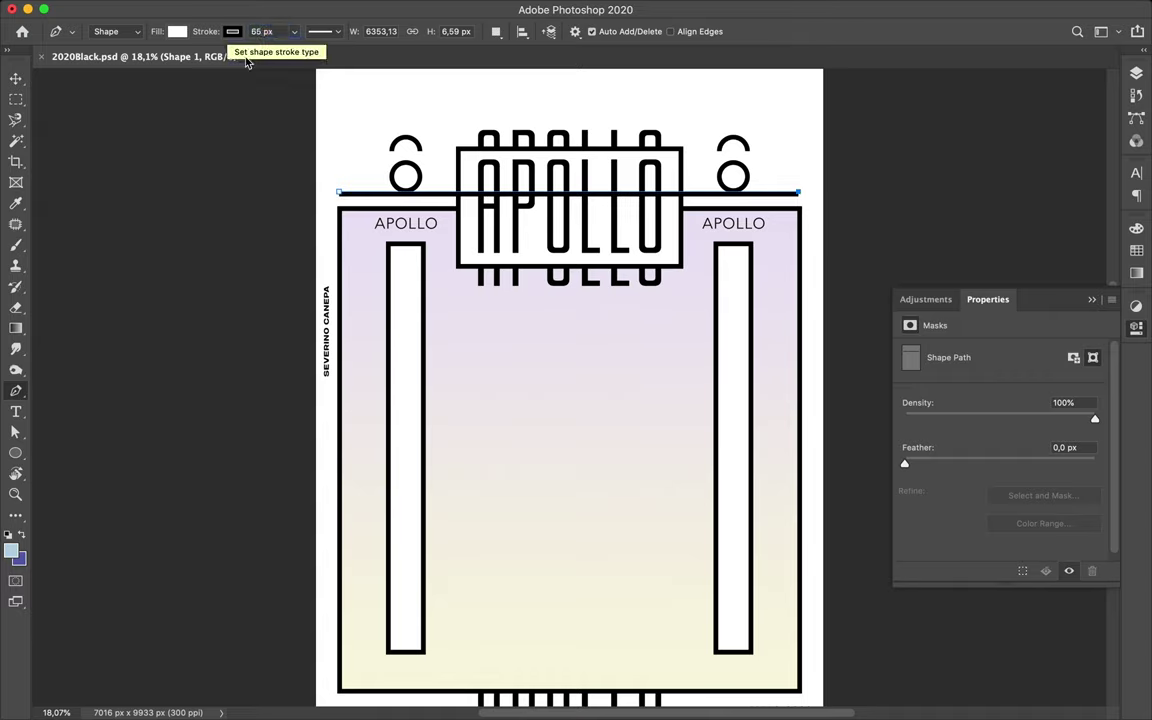
- Move the Shape 1 bar layer down near the bottom of the layer stack
key("v")
key("a")
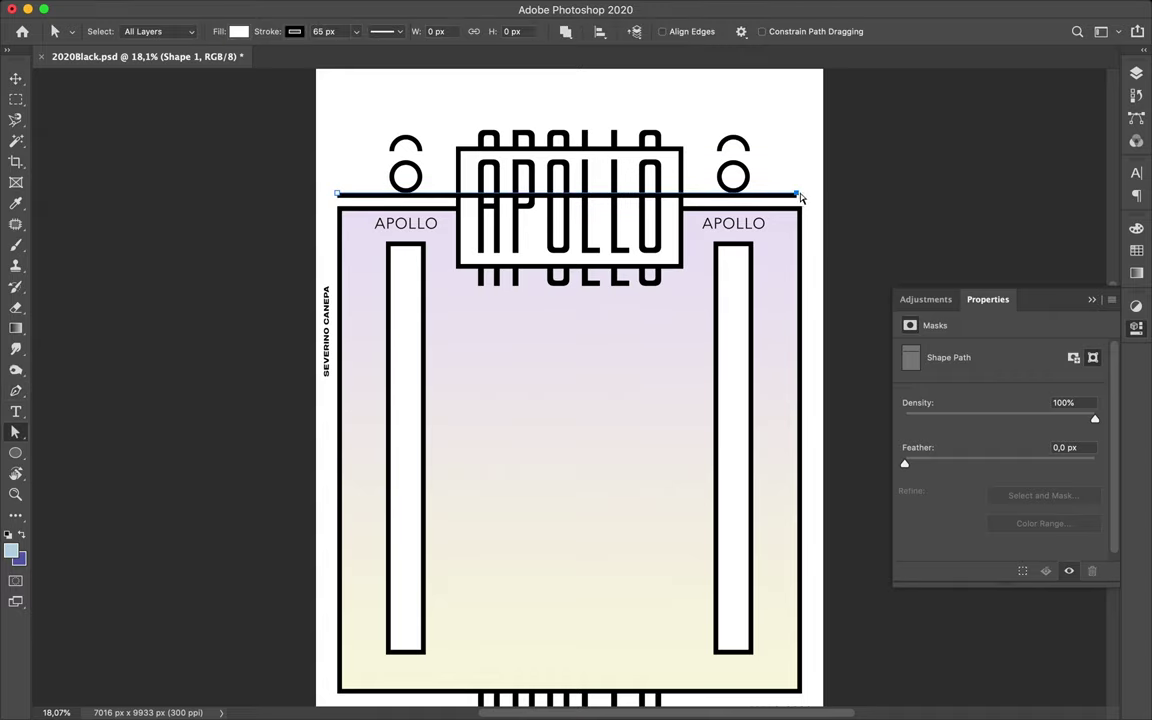
left_click(1136, 73)
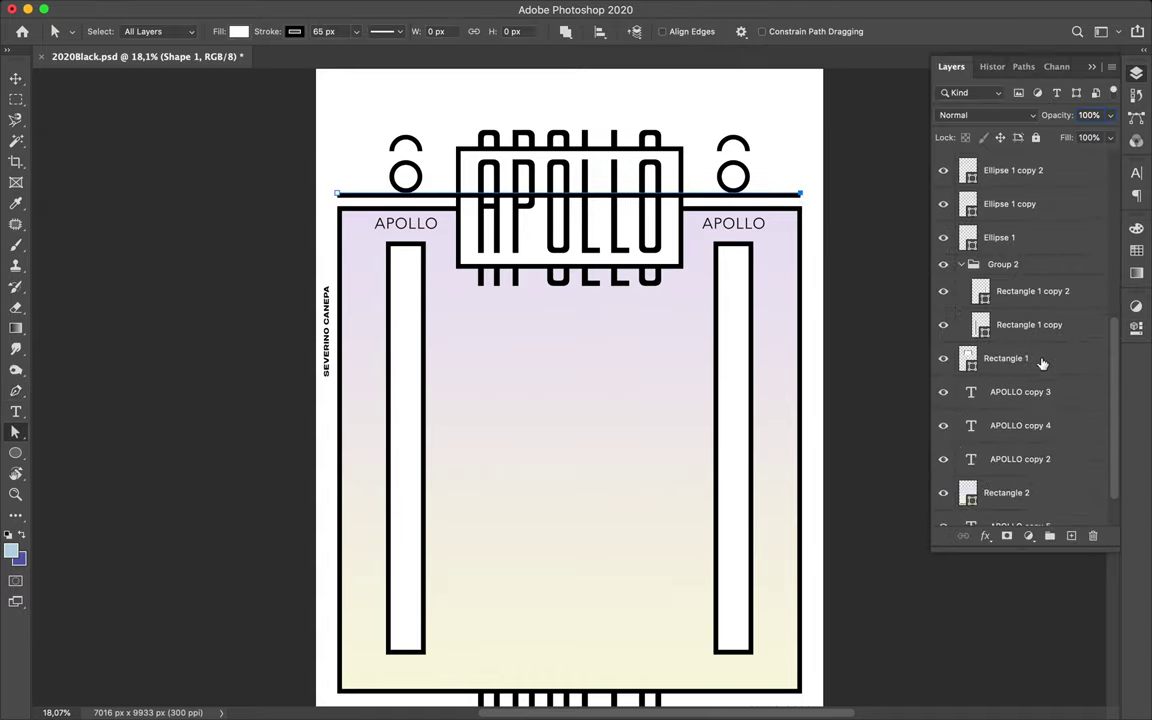
scroll(998, 365, "up", 5)
key("v")
mouse_move(1011, 186)
left_mouse_down()
mouse_move(1038, 531)
mouse_move(1000, 458)
left_mouse_up()
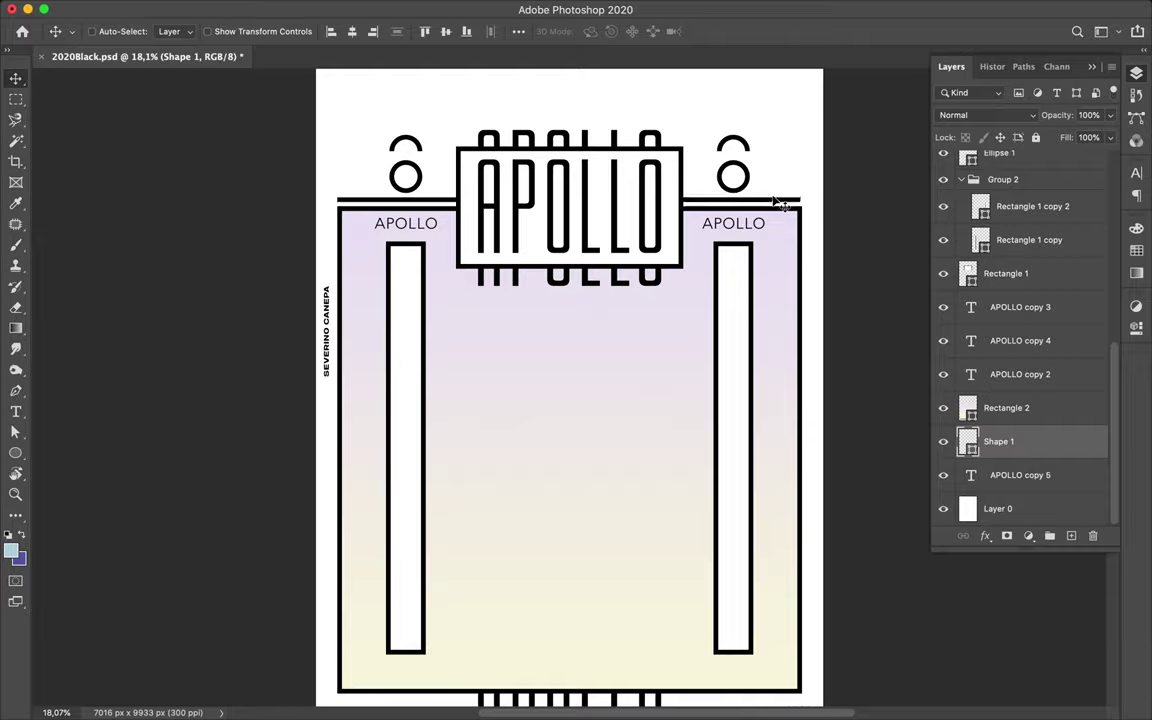
- Add a vertical guide at x 6722 px and extend the bar's right end to it
scroll(780, 204, "up", 3)
key("a")
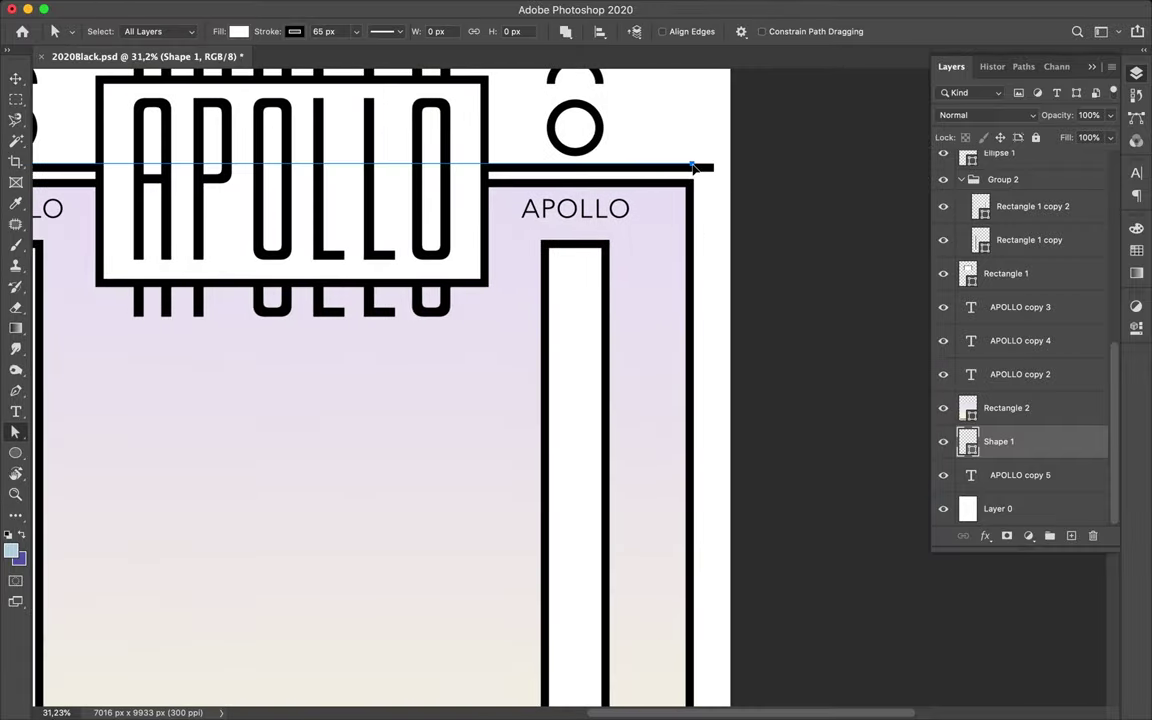
scroll(695, 164, "up", 5)
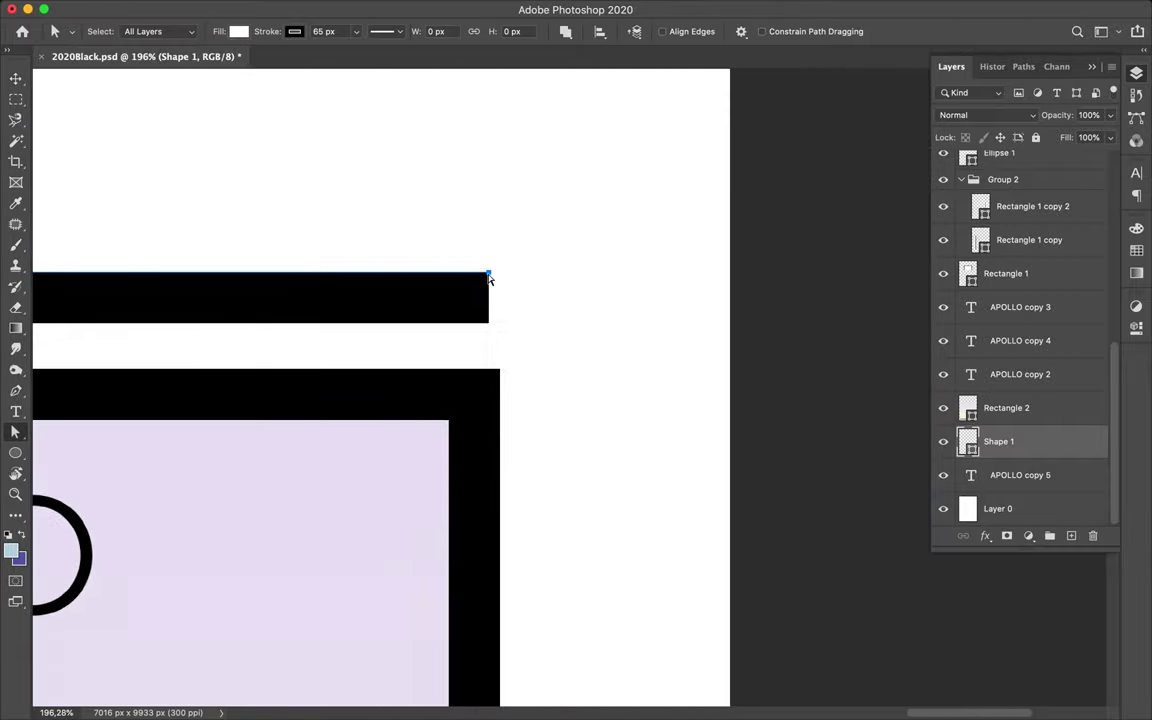
key("super+r")
mouse_move(40, 420)
left_mouse_down()
mouse_move(516, 432)
mouse_move(18, 245)
left_mouse_up()
left_click_drag(40, 340, 514, 405)
left_click_drag(466, 292, 516, 291)
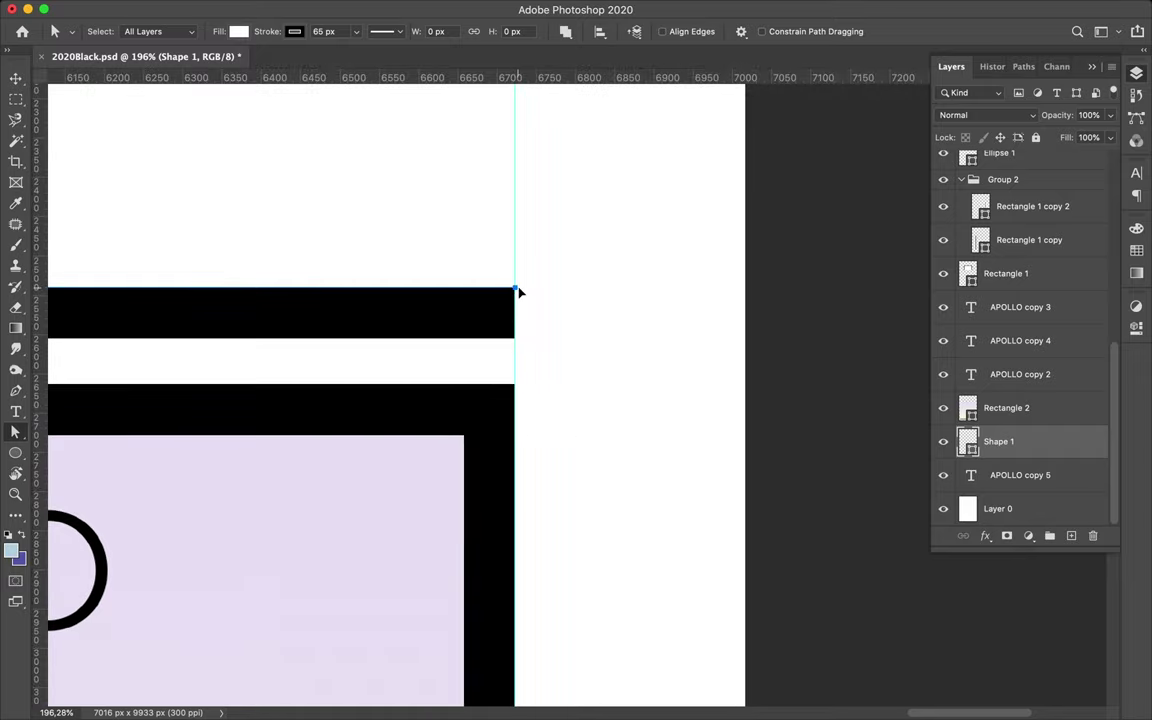
- Duplicate the APOLLO title lower down and retype it as 2020
key("v")
key("super+0")
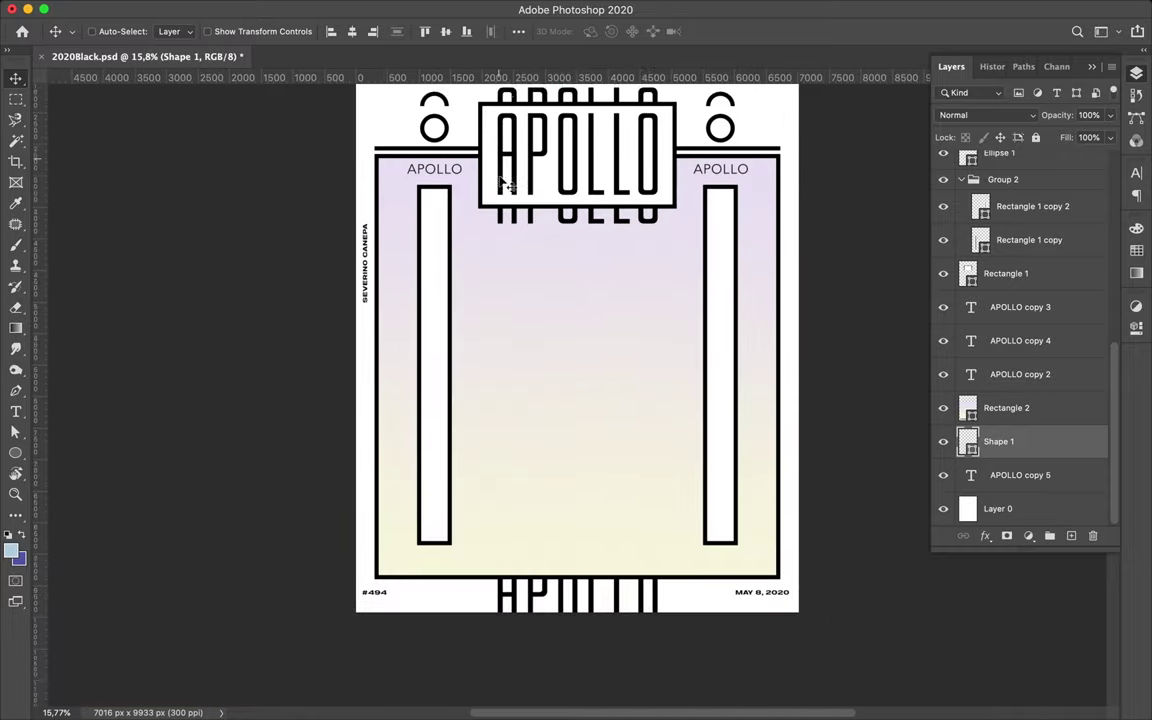
scroll(507, 176, "down", 3)
scroll(507, 176, "up", 3)
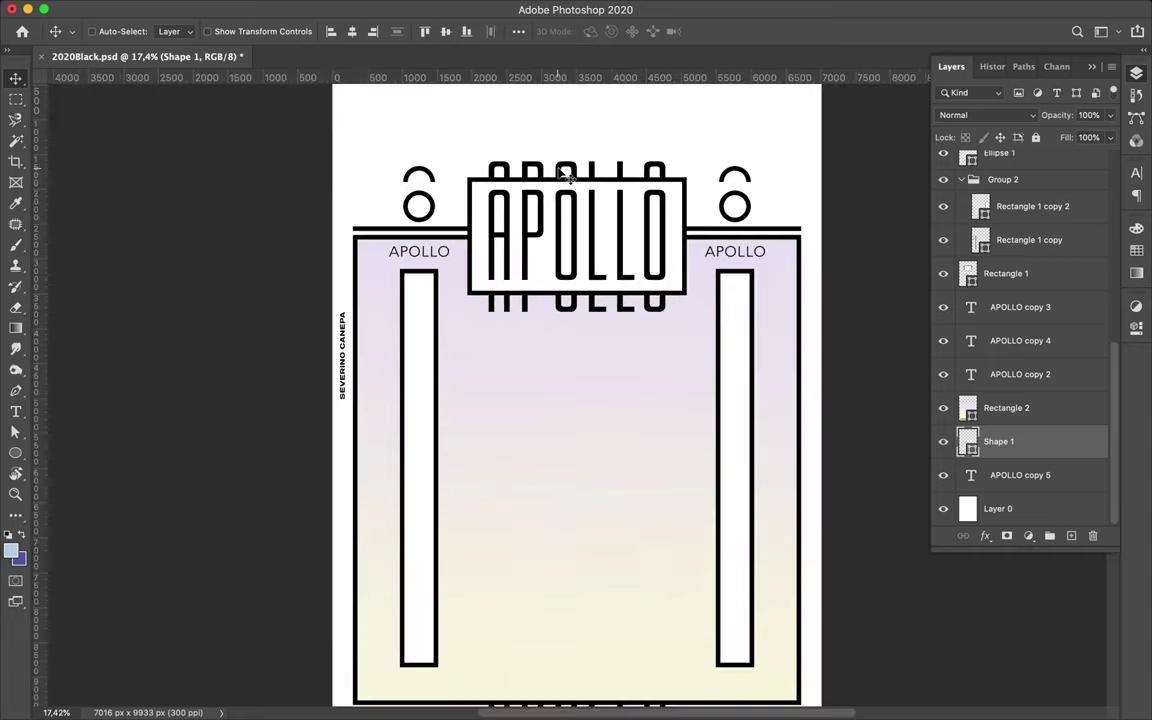
left_click(548, 228, "ctrl")
left_click_drag(548, 228, 548, 550)
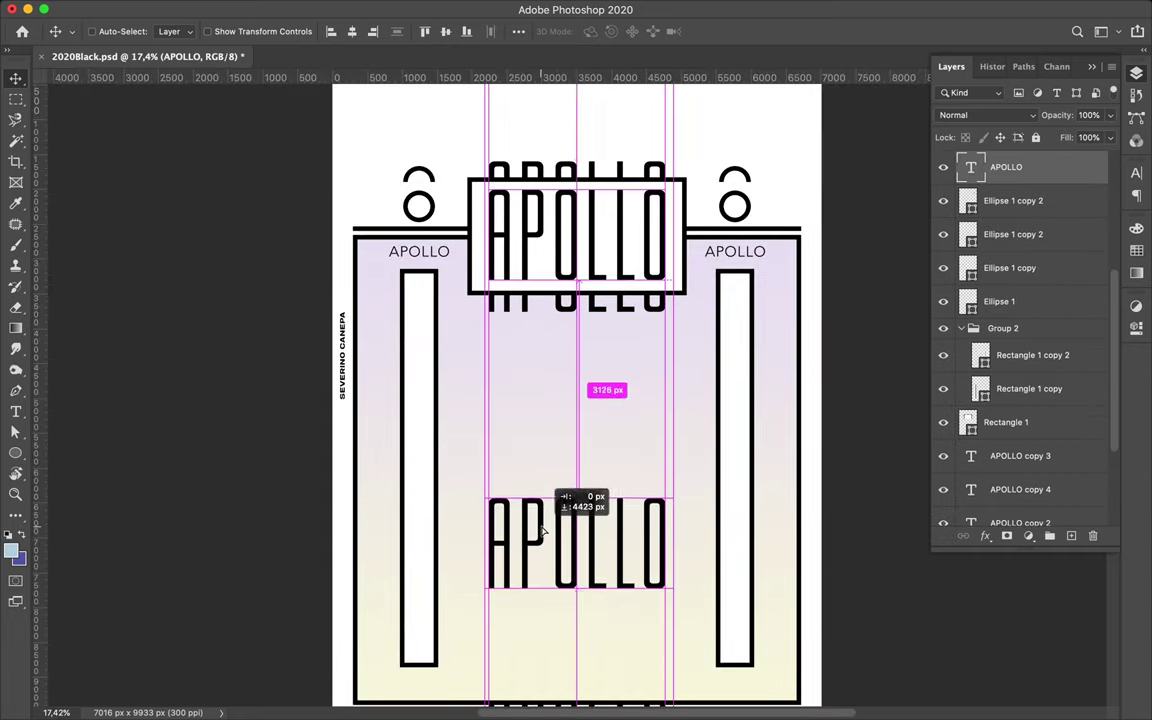
double_click(548, 550)
type("2020")
key("Escape")
- Move the 2020 text to the poster's centre
key("v")
scroll(541, 520, "down", 2)
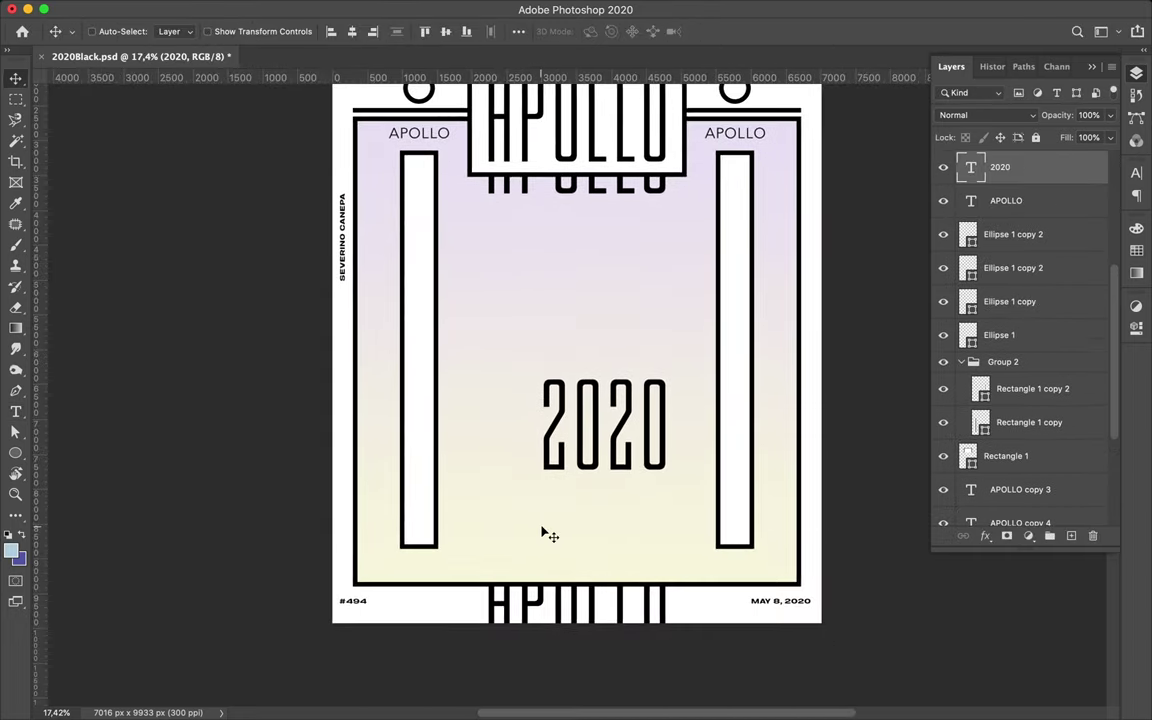
scroll(541, 520, "left", 1)
left_click_drag(541, 520, 618, 400)
left_click(608, 174, "ctrl")
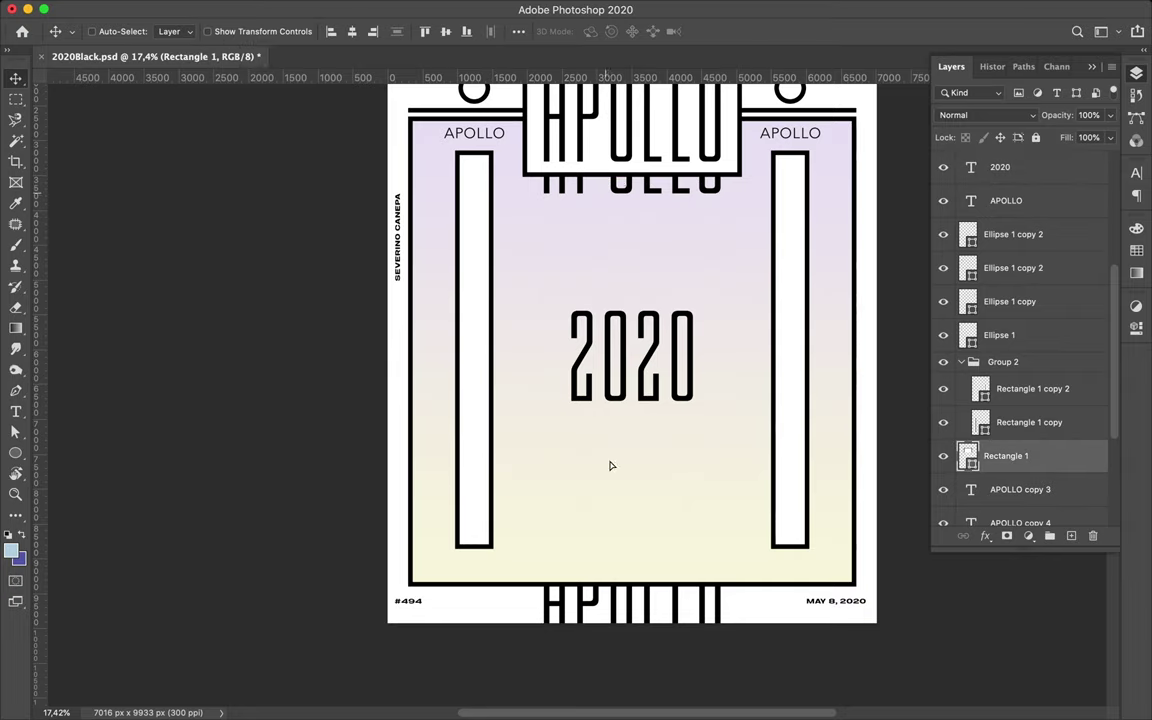
- Duplicate the title box over 2020 and narrow it from both sides
left_click_drag(608, 198, 608, 410)
left_click_drag(522, 355, 544, 355)
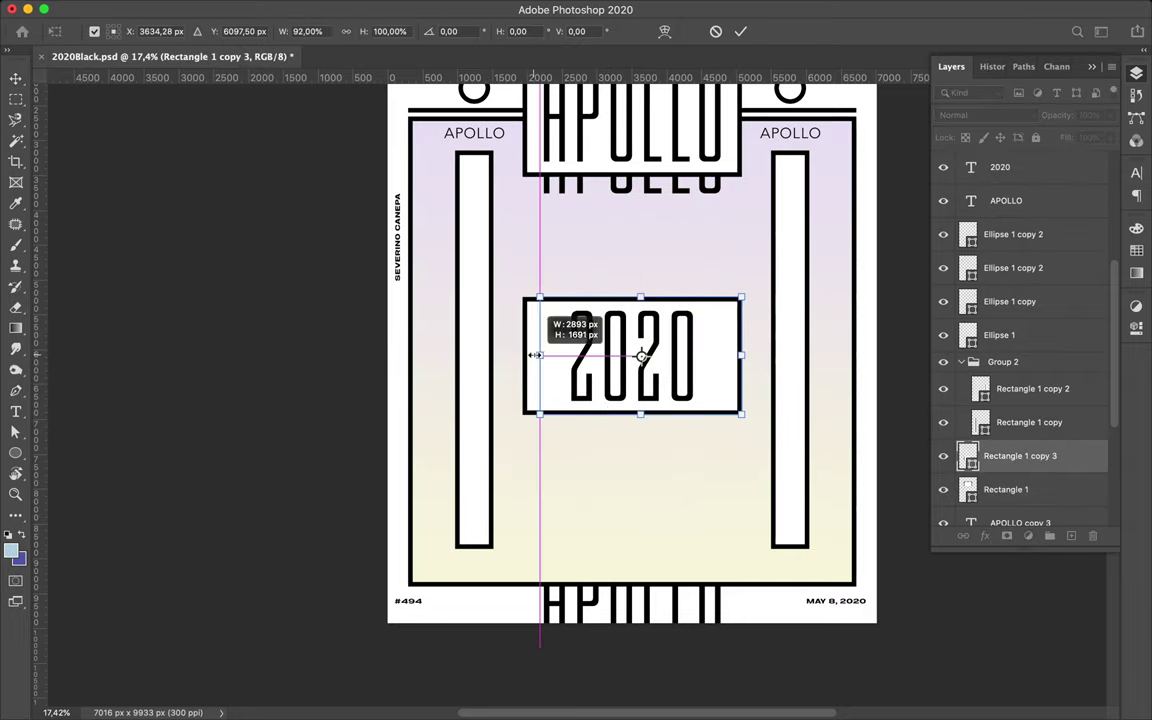
left_click_drag(741, 355, 720, 355)
right_click(677, 358)
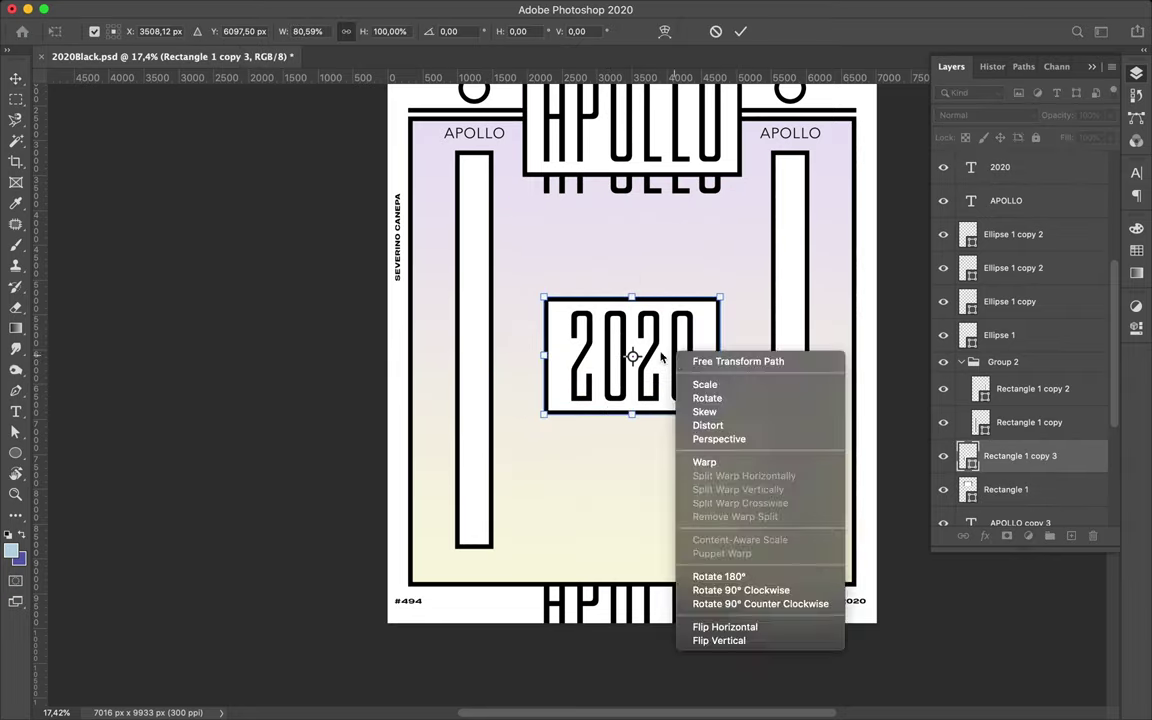
key("Return")
key("v")
- Move the boxed 2020 down near the bottom of the frame
left_click_drag(677, 358, 677, 484)
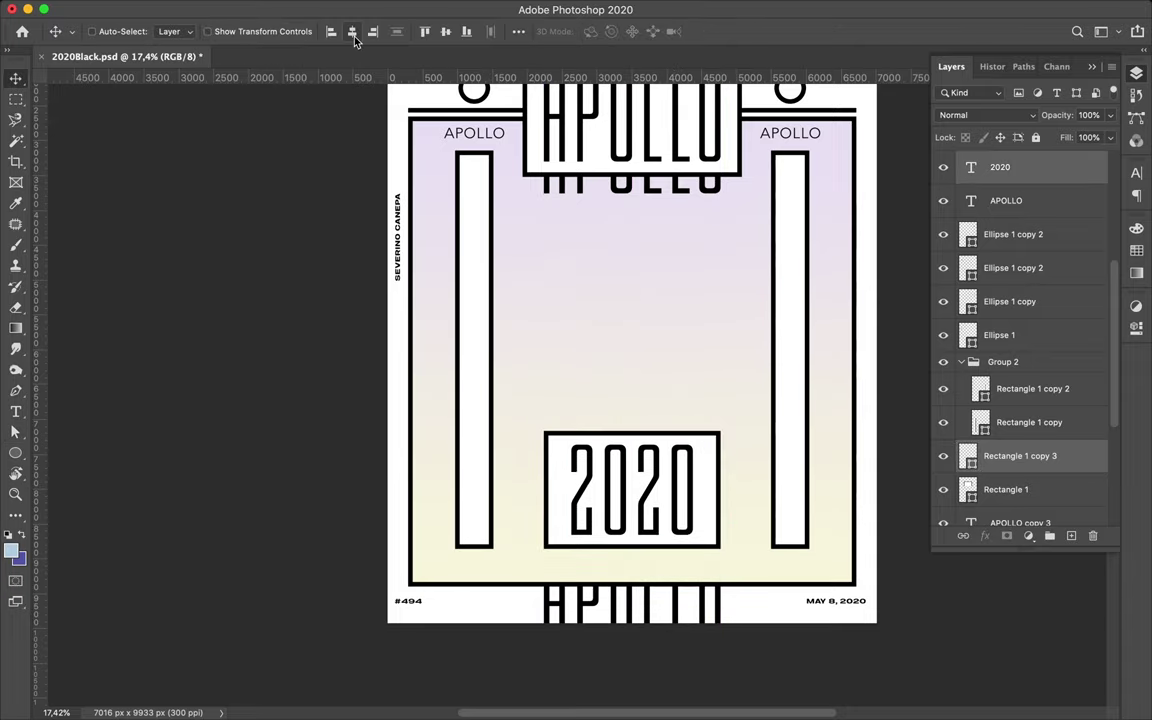
key("alt+comma")
scroll(640, 400, "up", 2)
scroll(640, 400, "down", 3)
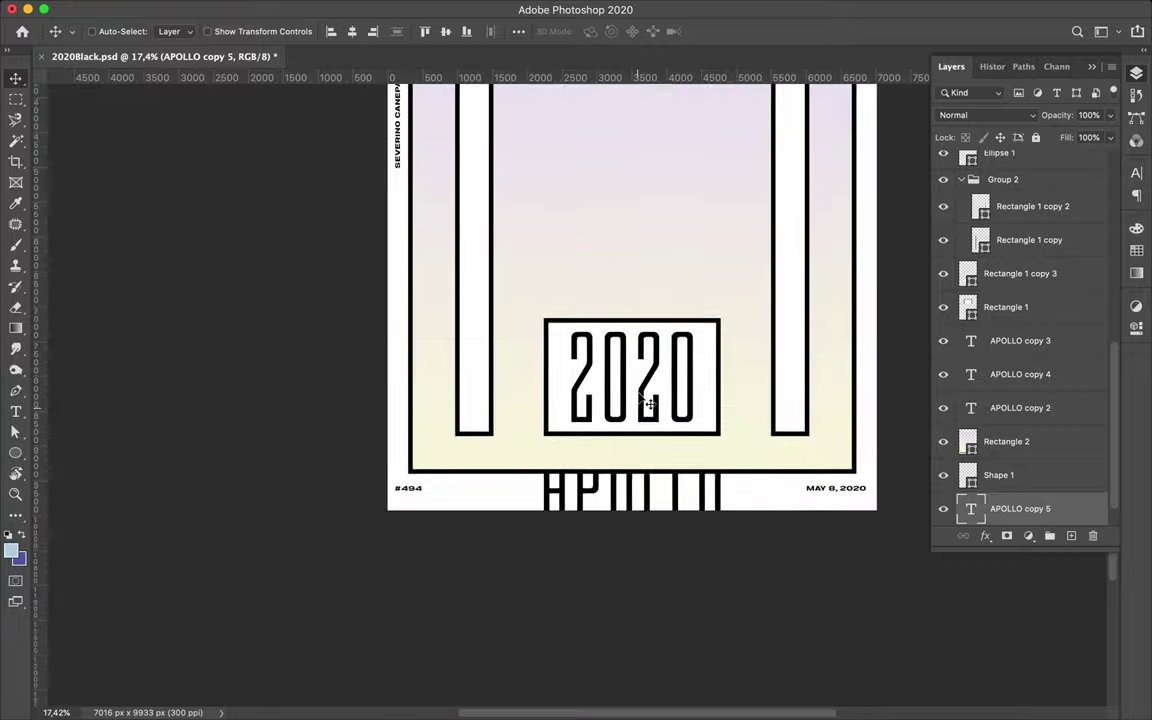
- Duplicate the top circle ornaments with a slight offset, then undo the extra copies
scroll(640, 400, "up", 3)
scroll(640, 400, "up", 2)
left_click(798, 257)
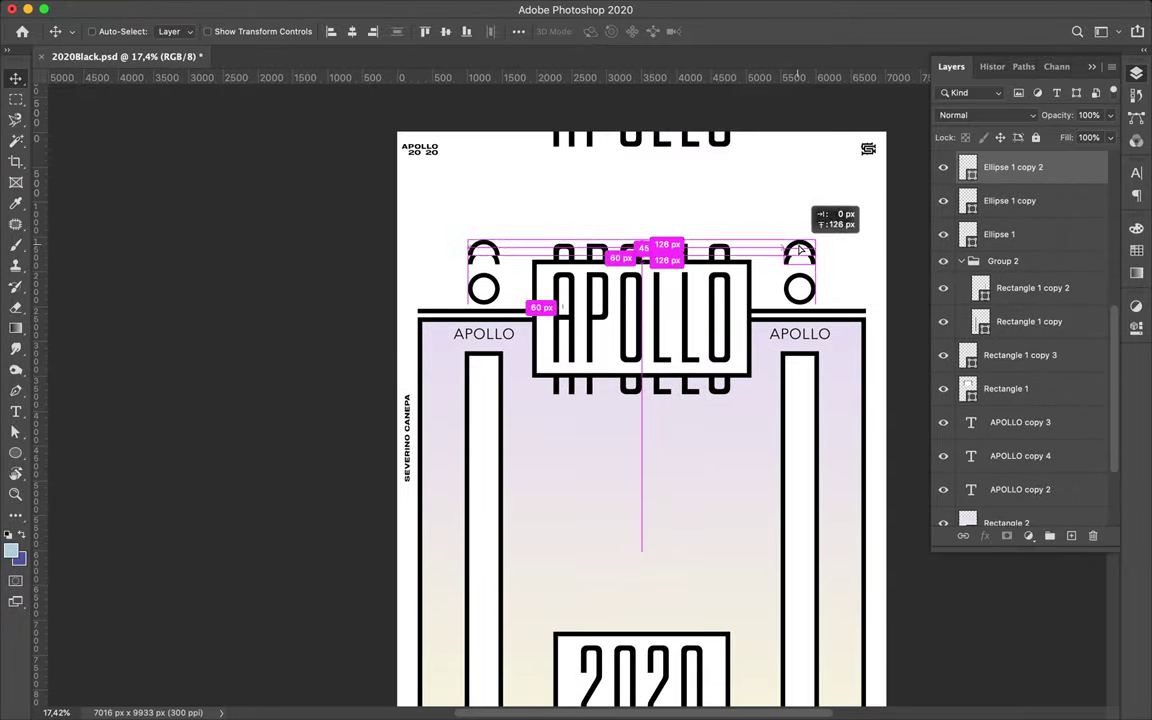
left_click_drag(798, 257, 800, 250)
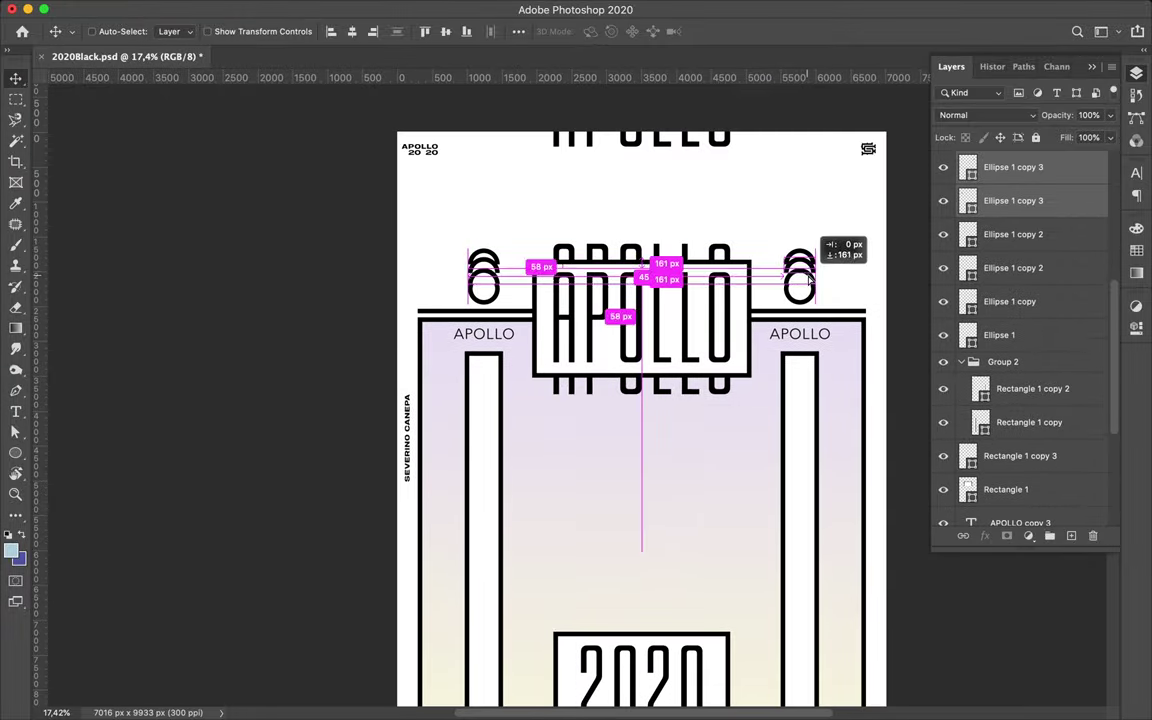
key("ctrl+z")
key("ctrl+z")
- Select both Ellipse 1 copy 2 ornament layers together
left_click(800, 259)
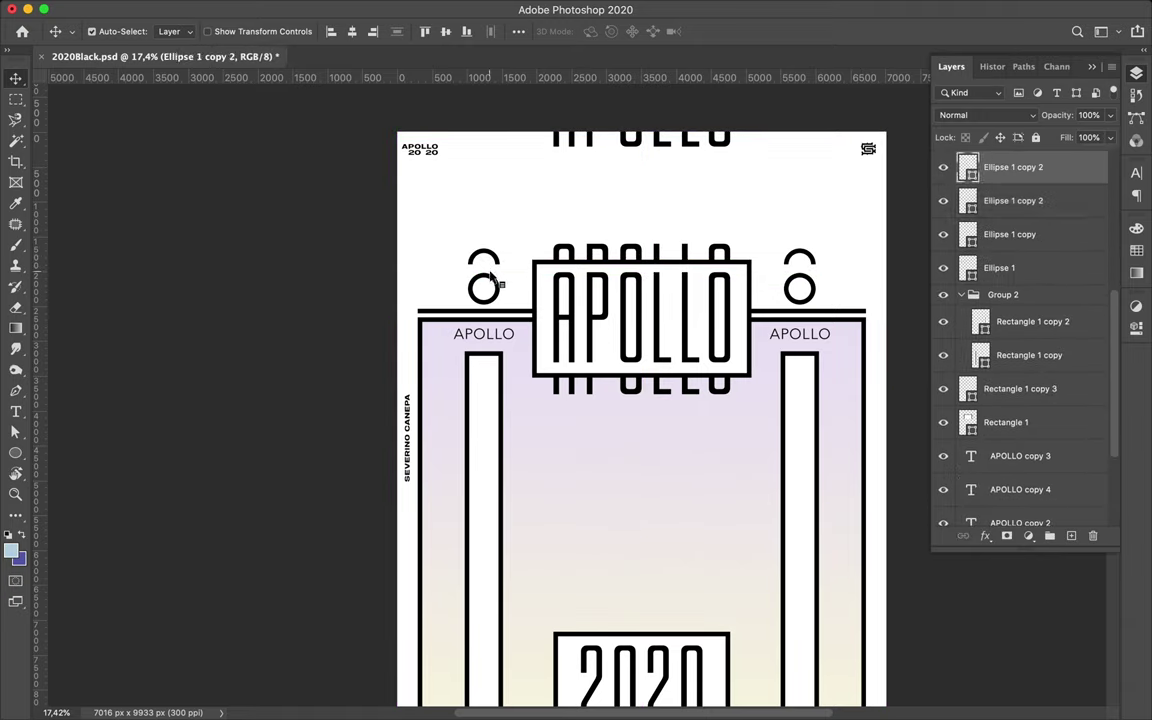
left_click(486, 262, "shift")
scroll(557, 203, "down", 3)
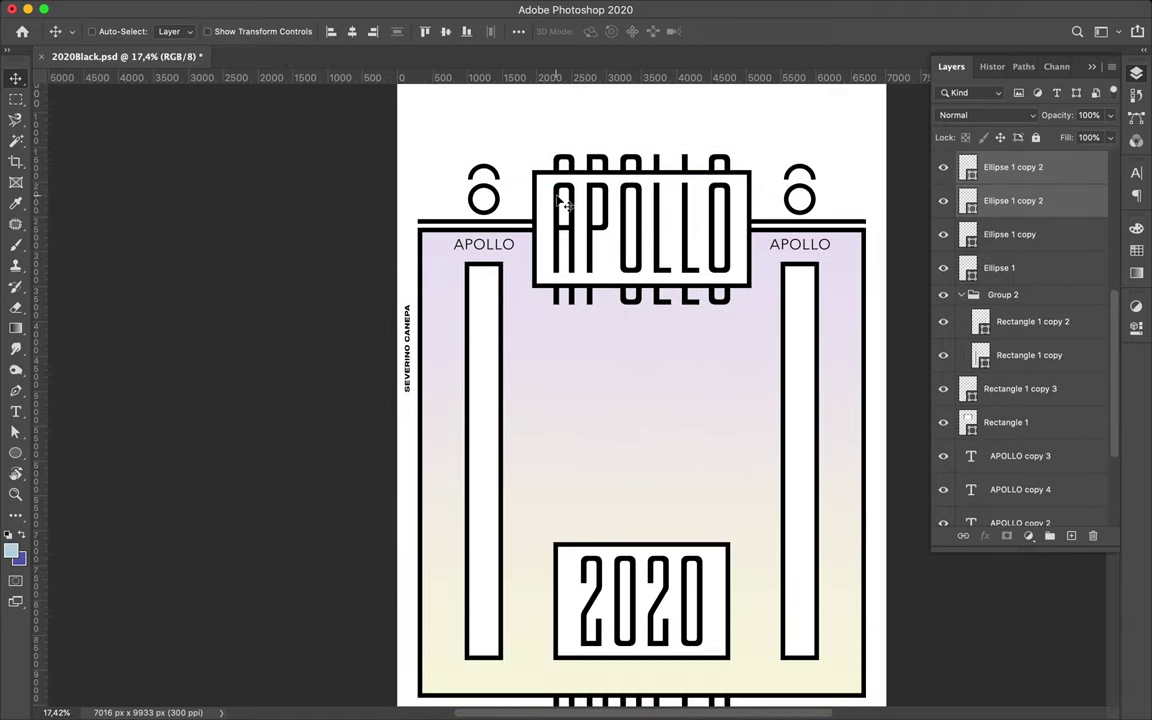
scroll(540, 220, "up", 3)
scroll(512, 243, "up", 1)
scroll(516, 244, "up", 2)
scroll(518, 236, "down", 1)
scroll(525, 250, "down", 3)
key("p")
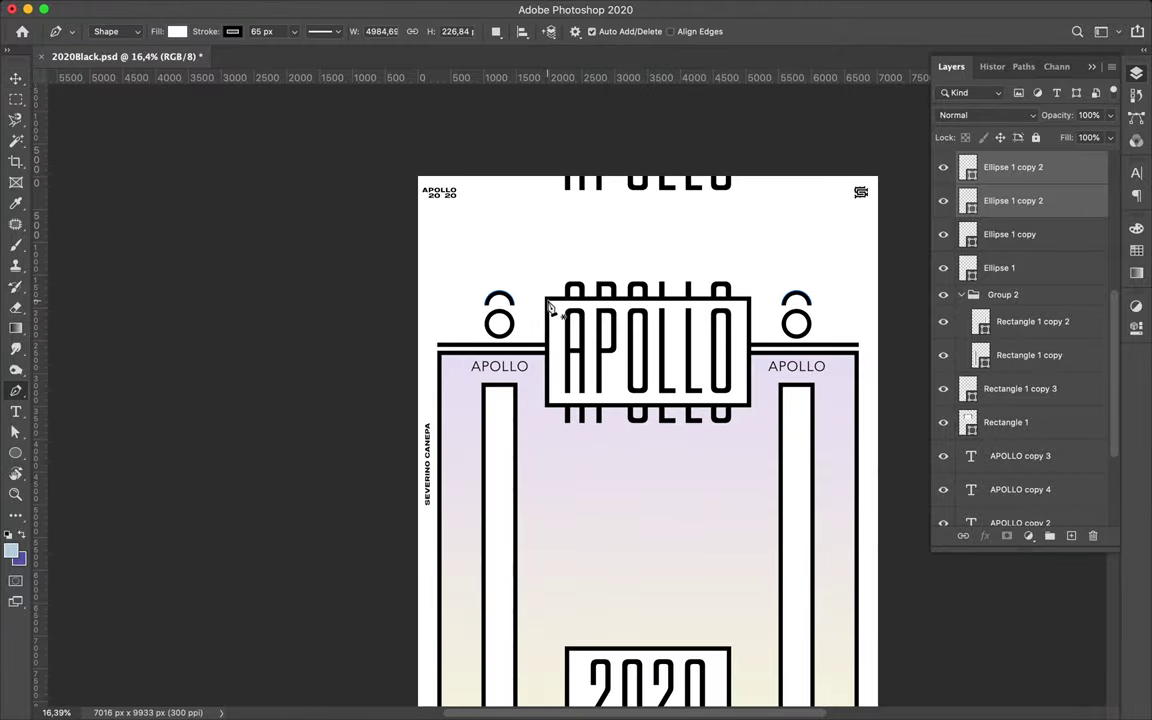
left_click(548, 300)
left_click(494, 240)
key("a")
scroll(540, 255, "up", 5)
key("v")
scroll(435, 130, "up", 2)
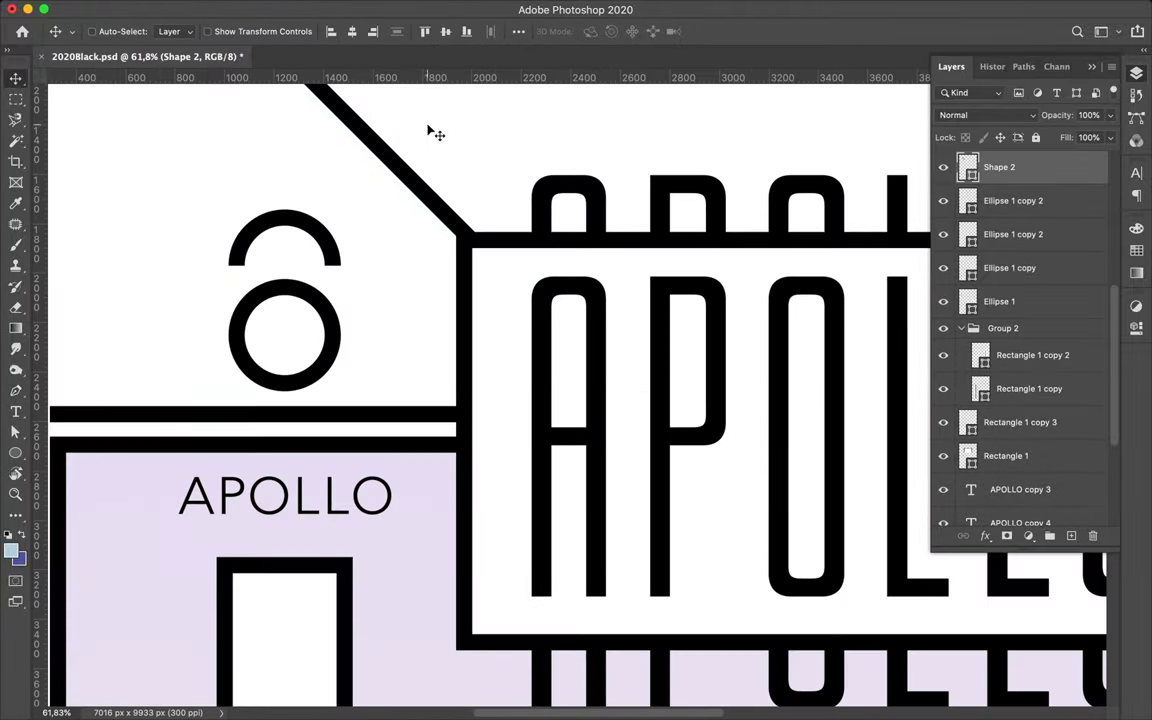
scroll(391, 162, "down", 2)
scroll(390, 160, "down", 3)
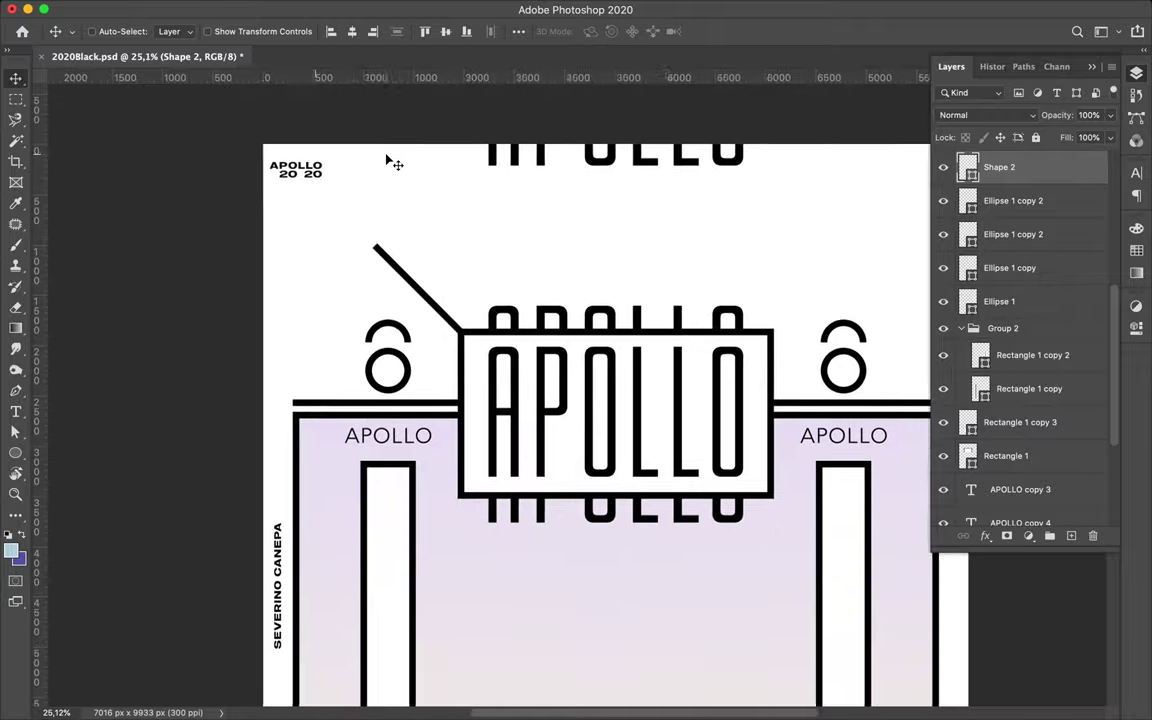
scroll(391, 162, "right", 2)
left_click_drag(308, 275, 616, 245)
left_click(200, 9)
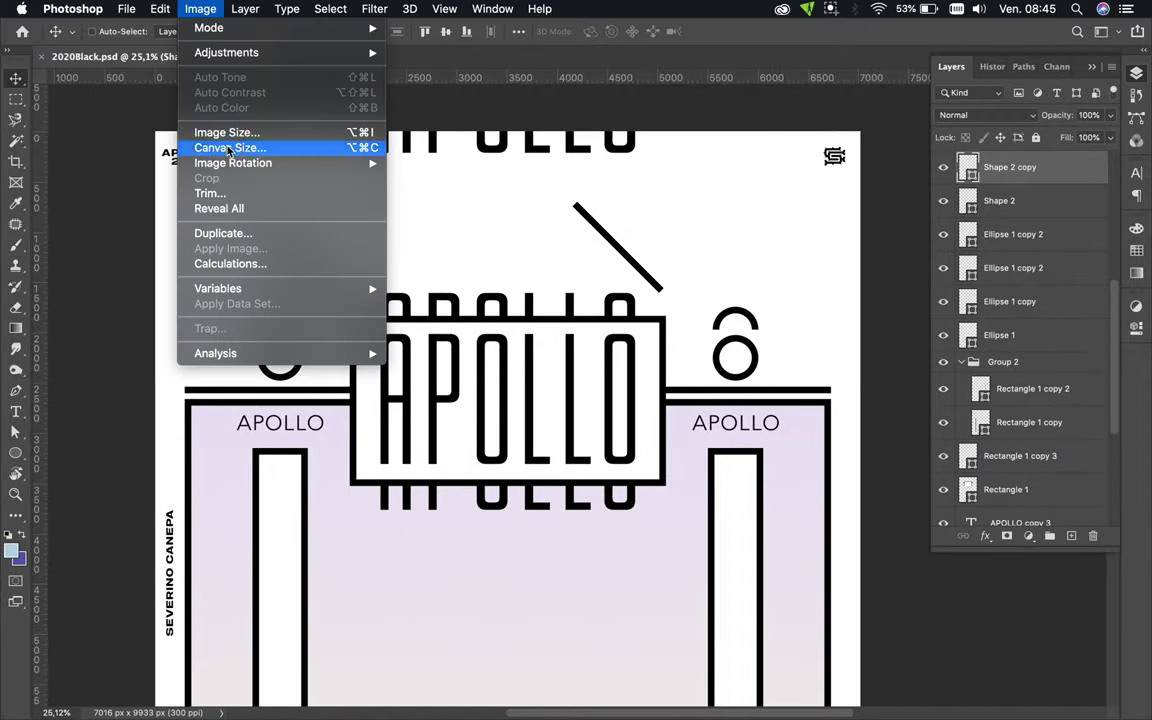
left_click(460, 624)
left_click_drag(610, 263, 689, 290)
scroll(660, 222, "down", 1)
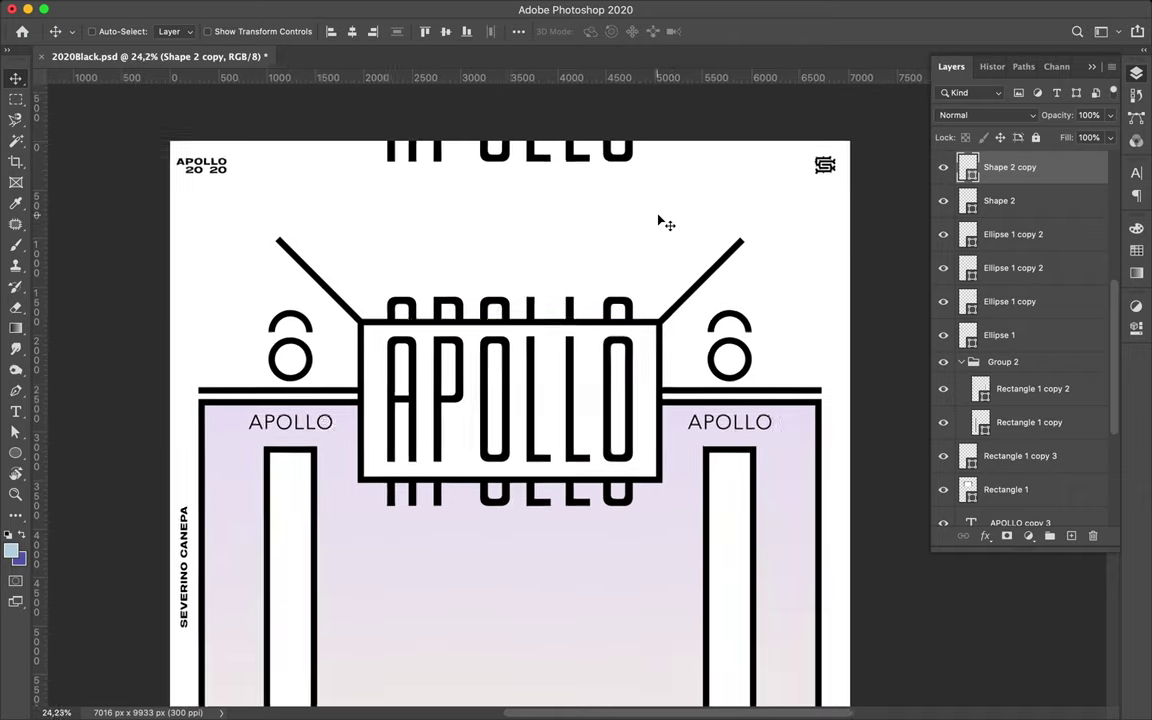
scroll(670, 200, "down", 2)
scroll(674, 186, "down", 3)
scroll(675, 187, "down", 2)
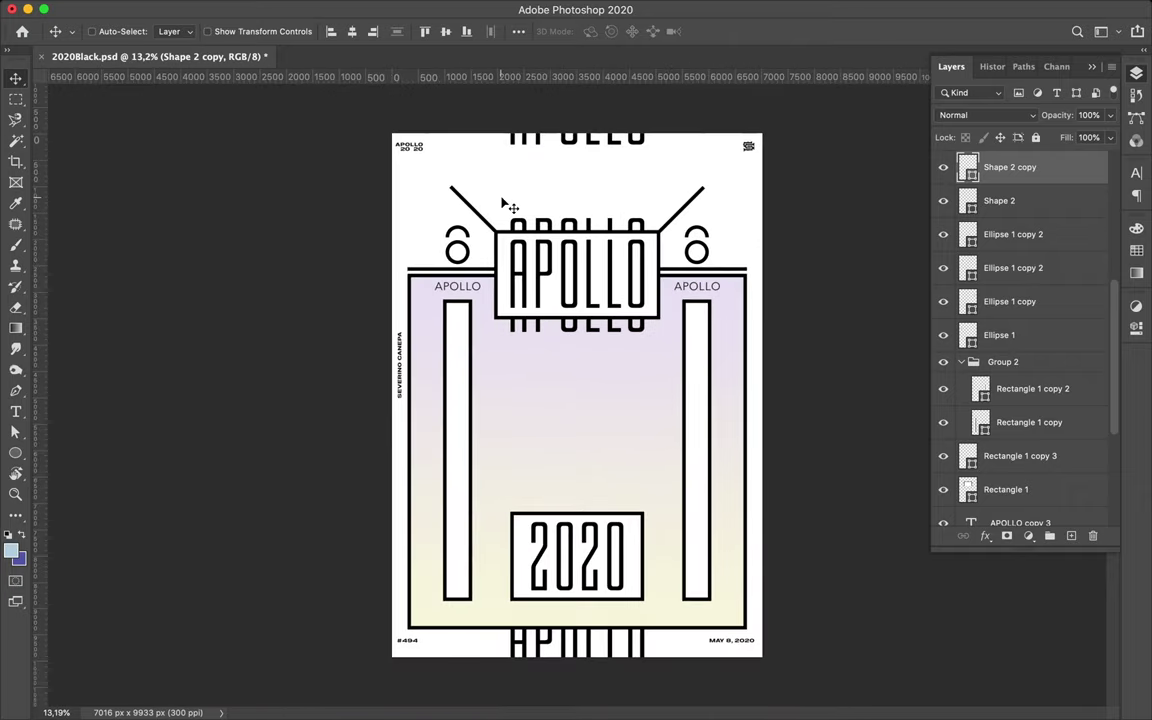
key("Delete")
key("Delete")
scroll(506, 205, "up", 1)
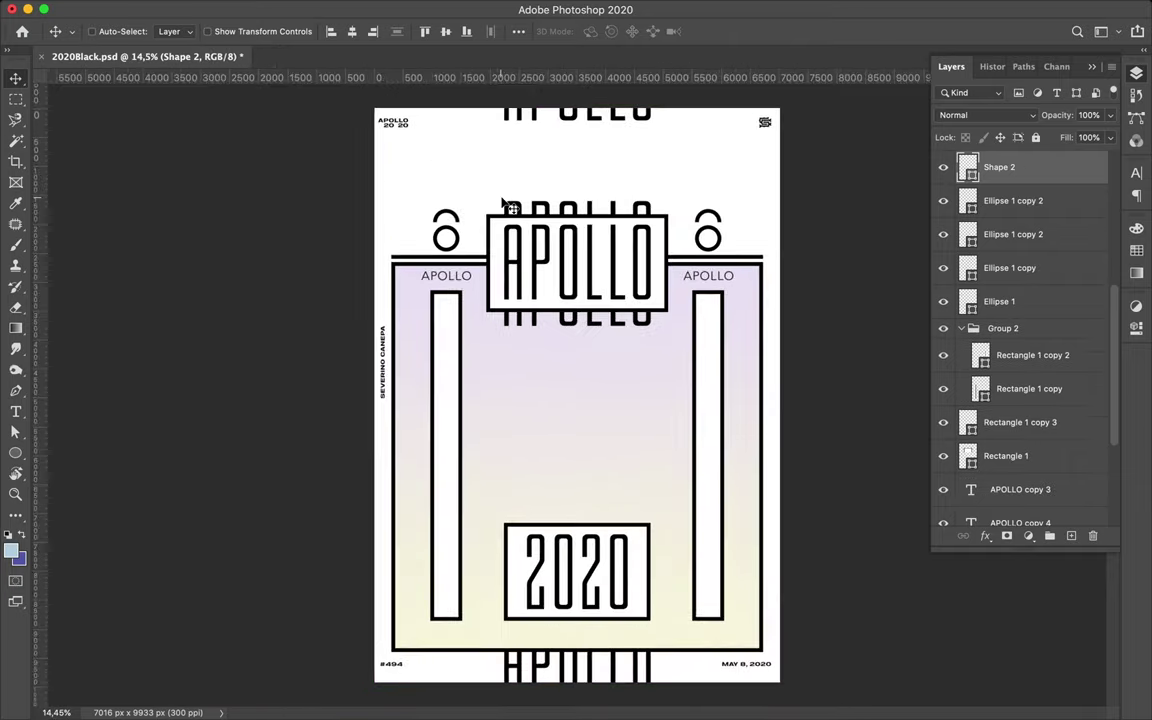
key("Delete")
scroll(506, 205, "up", 2)
key("p")
scroll(505, 204, "up", 1)
scroll(503, 203, "up", 1)
- Draw a vertical Pen line left of the title box, up to the bar
left_click(428, 230)
left_click(1060, 268)
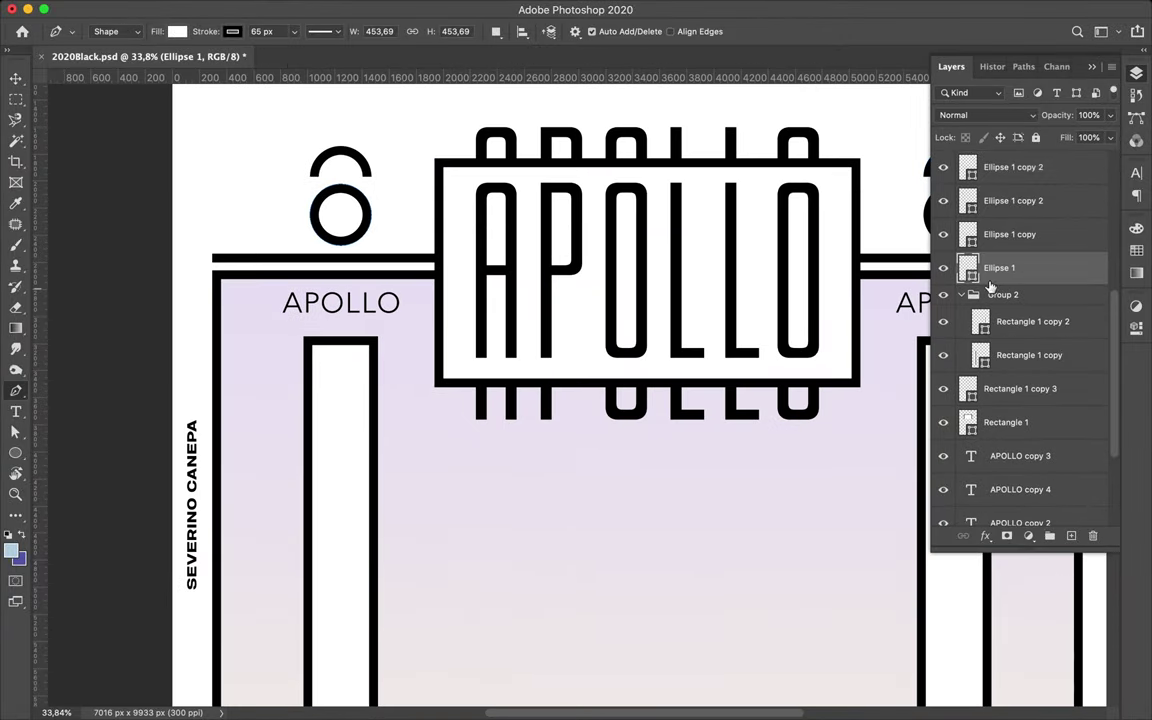
left_click(1054, 420)
left_click(421, 258)
left_click(423, 160)
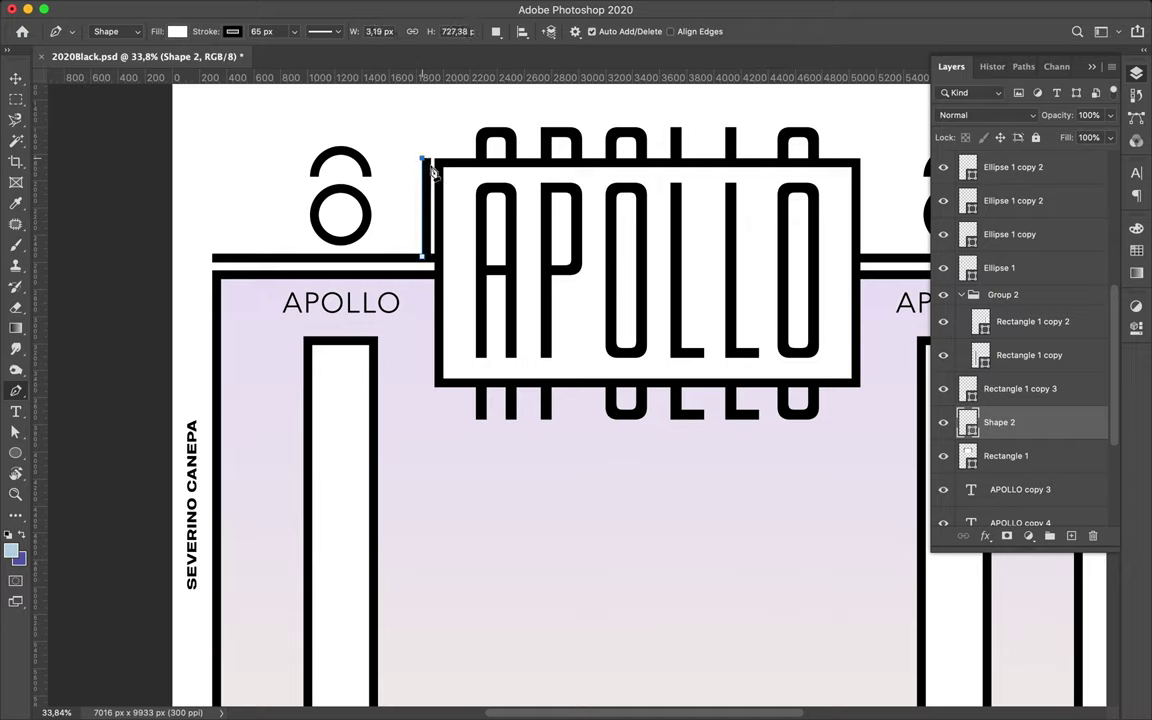
- Copy the vertical line to the title box's right edge
key("v")
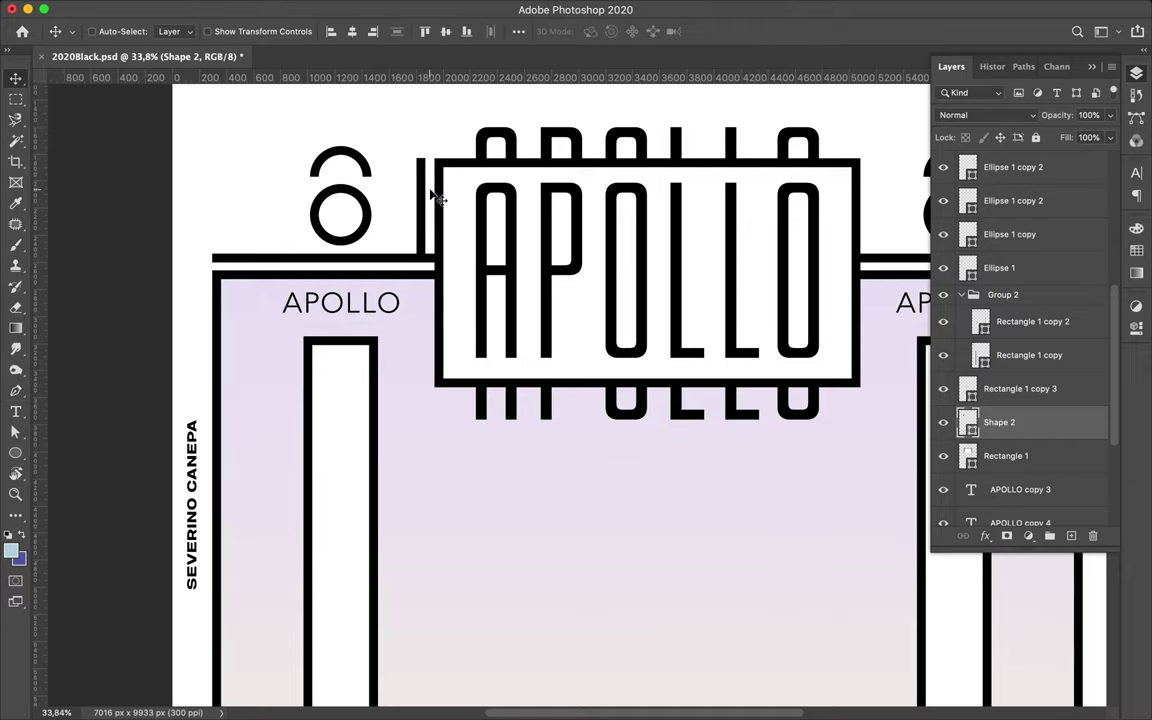
scroll(437, 197, "right", 5)
left_click_drag(120, 200, 570, 218)
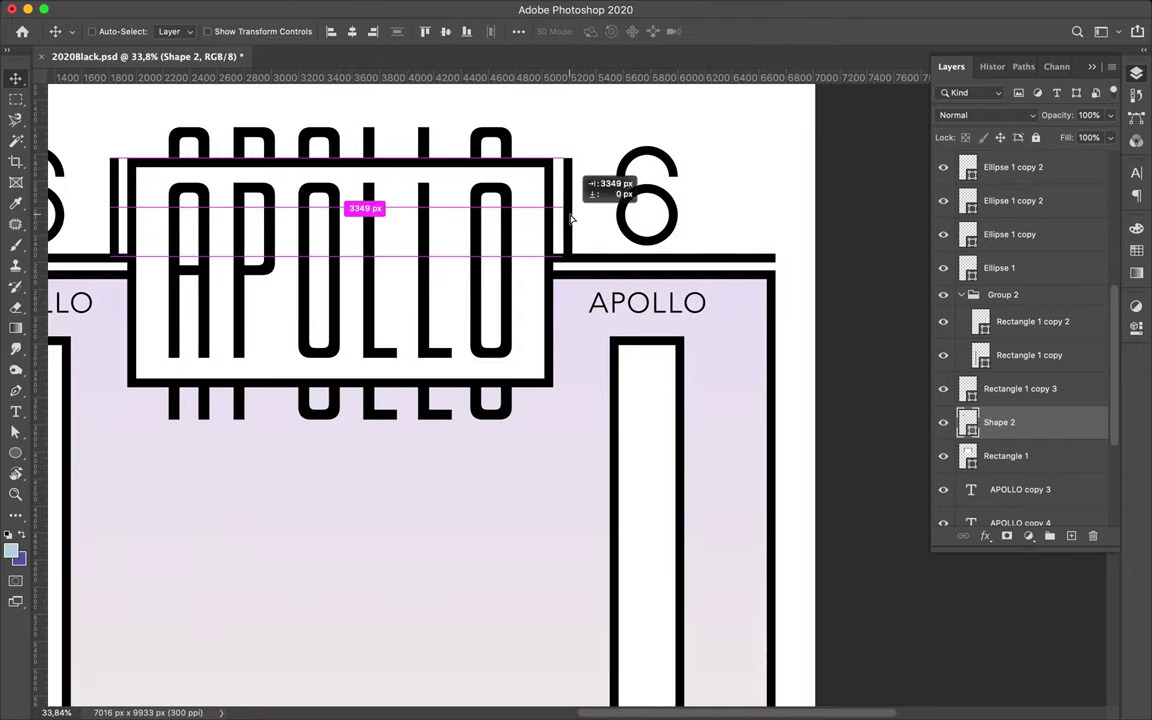
- Select the left APOLLO side label and duplicate it
scroll(575, 222, "down", 3)
scroll(578, 224, "down", 3)
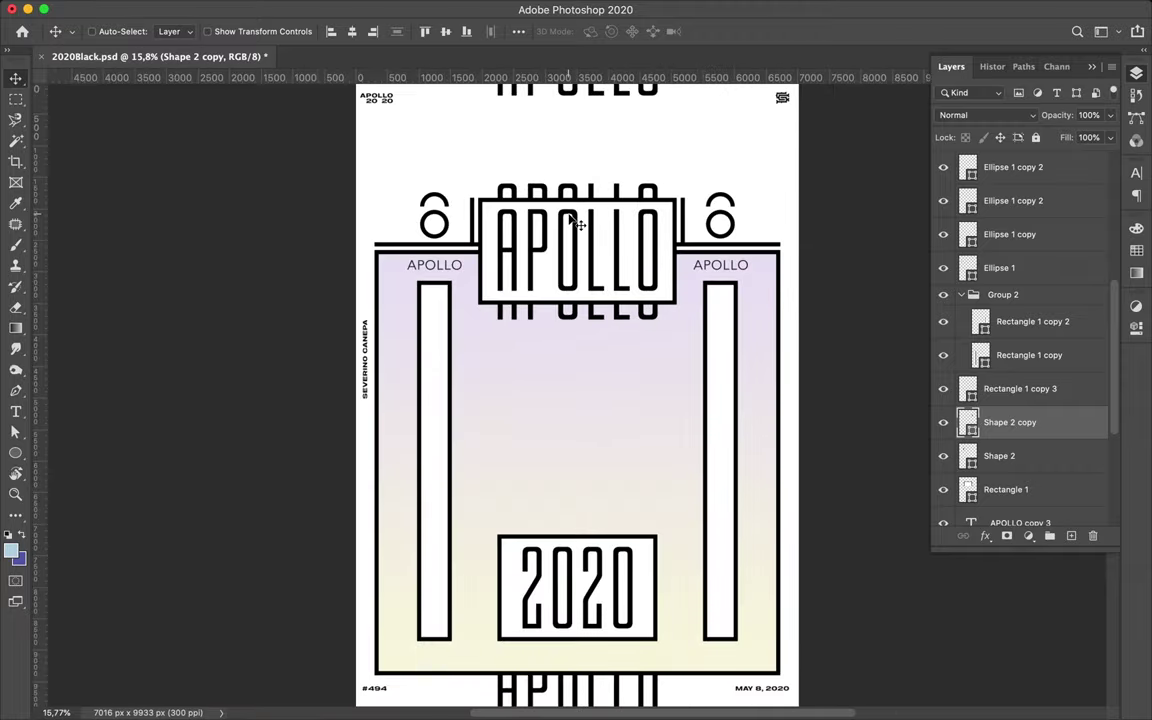
scroll(700, 160, "down", 2)
scroll(700, 160, "up", 3)
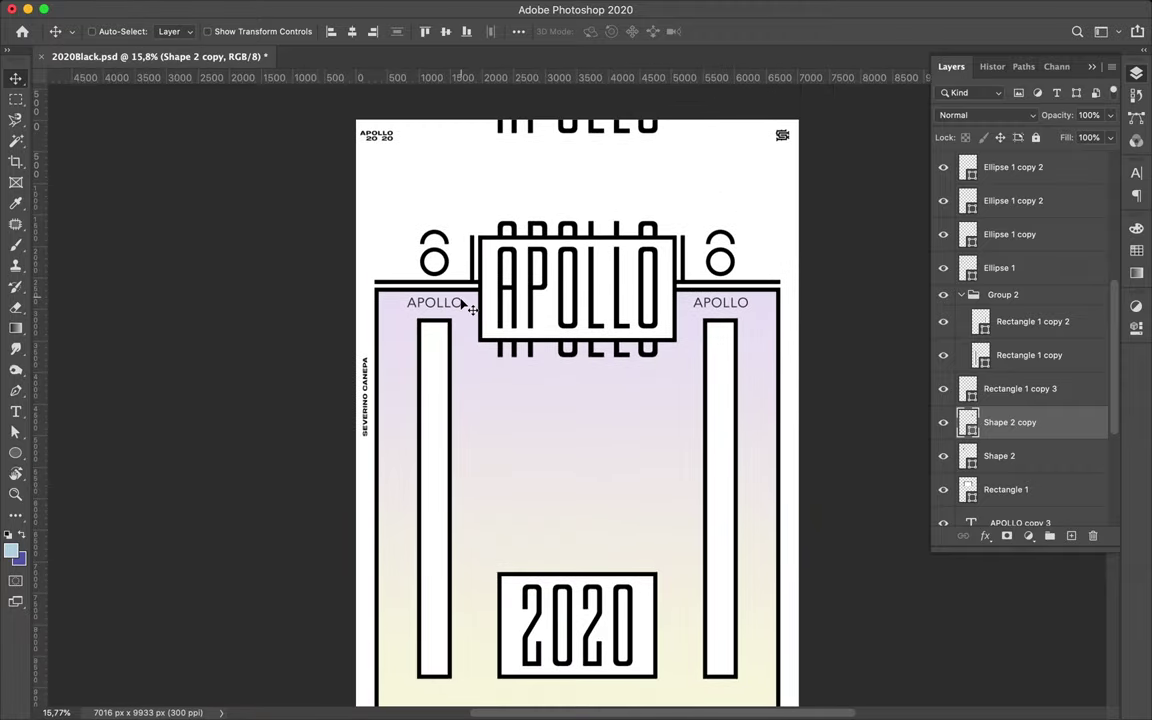
left_click(731, 309, "ctrl")
left_click_drag(731, 309, 763, 288)
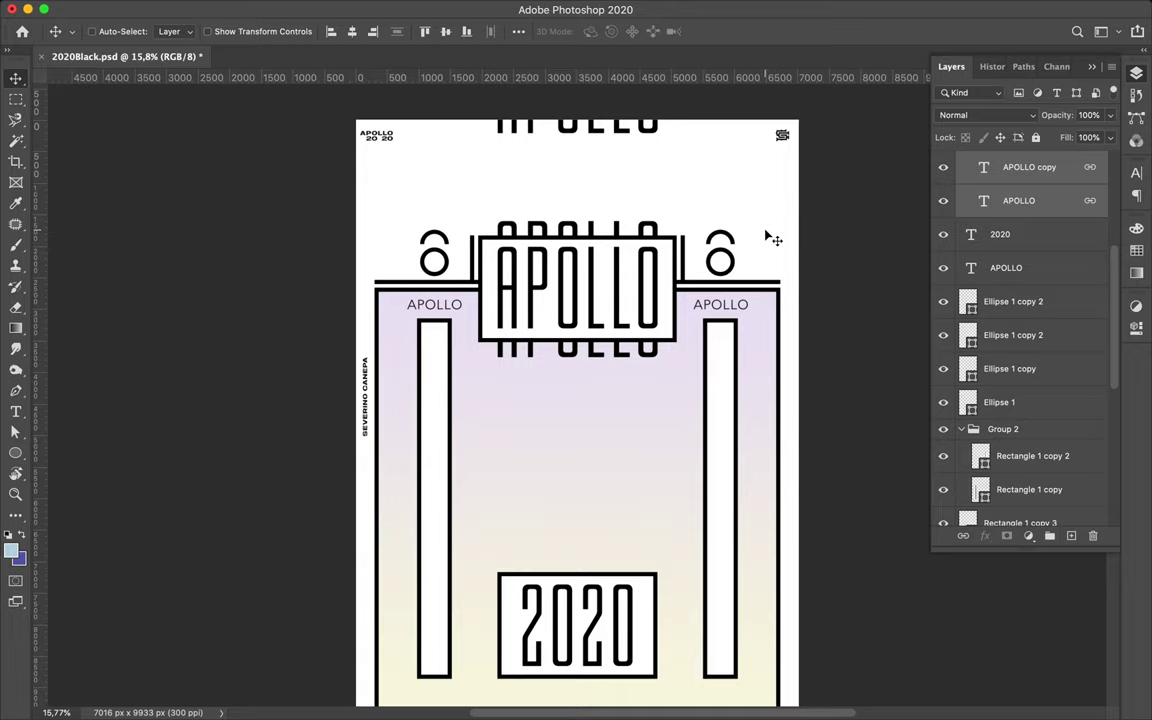
- Duplicate the left pillar bar, rotate it 90° and centre it across the poster top
scroll(767, 236, "down", 3)
scroll(767, 237, "up", 3)
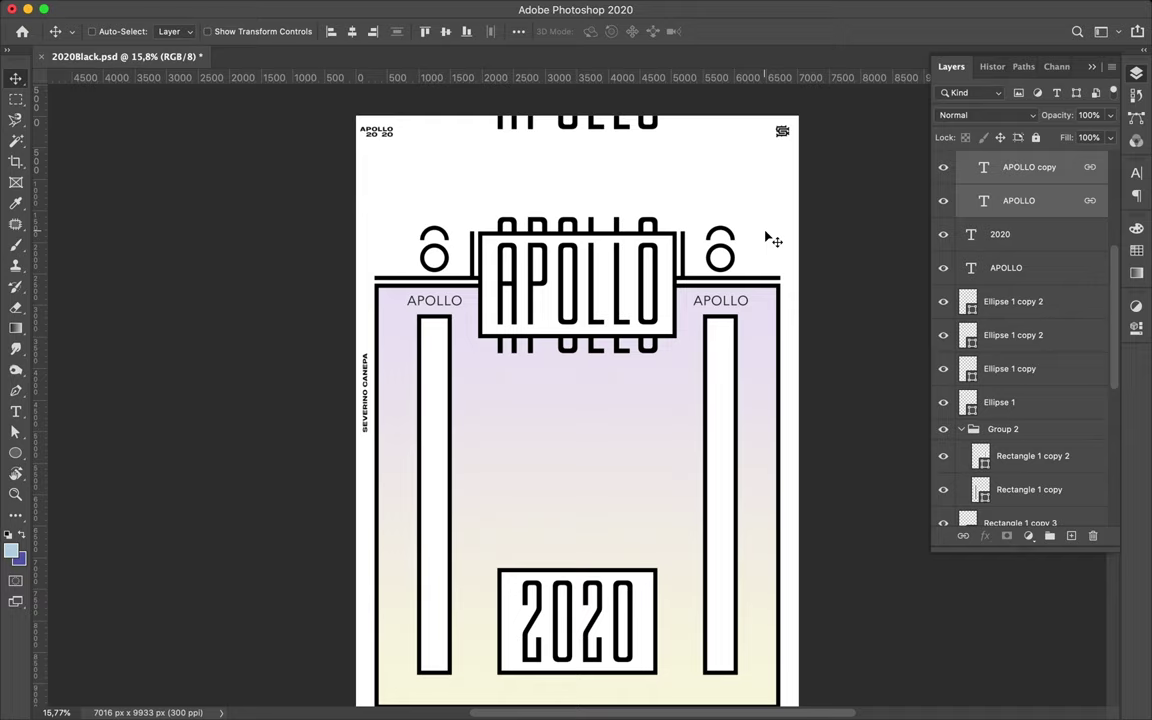
left_click(437, 400, "ctrl")
key("ctrl+j")
key("ctrl+t")
mouse_move(470, 580)
left_mouse_down()
mouse_move(535, 396)
mouse_move(680, 188)
left_mouse_up()
key("Return")
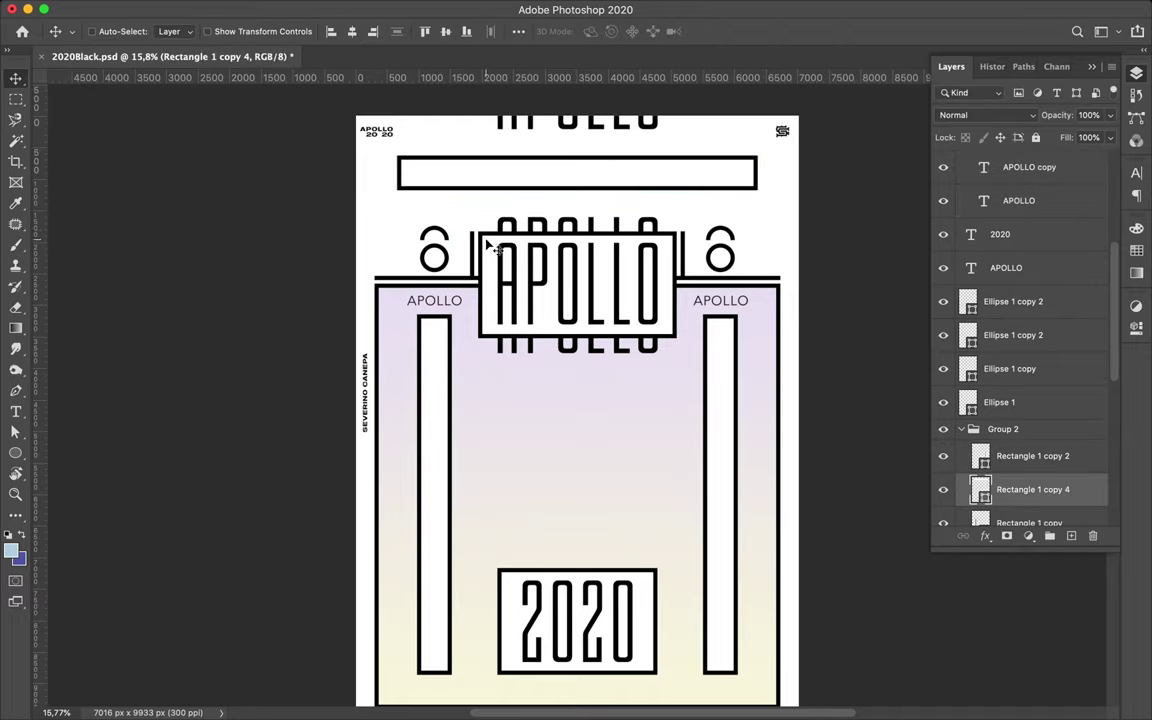
left_click_drag(548, 180, 555, 183)
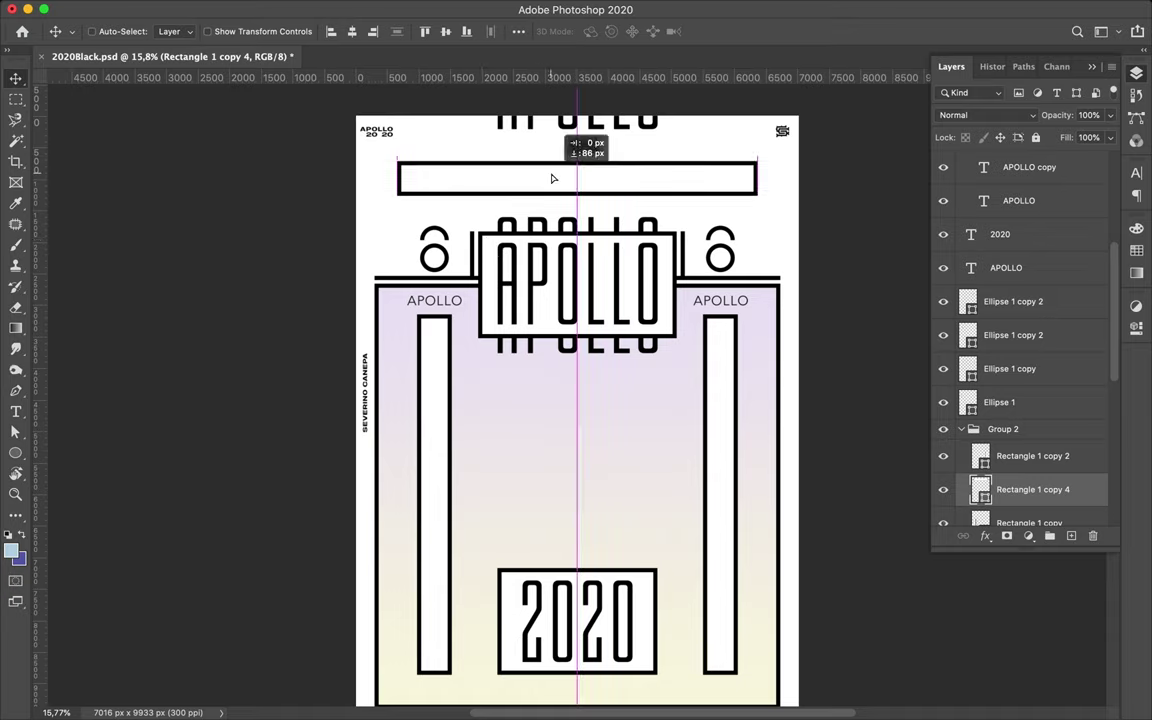
- Fill the top bar with the pale Iridescent gradient, then delete the bar
key("a")
left_click(238, 31)
left_click(338, 63)
key("Escape")
left_click(201, 63)
left_click(150, 210)
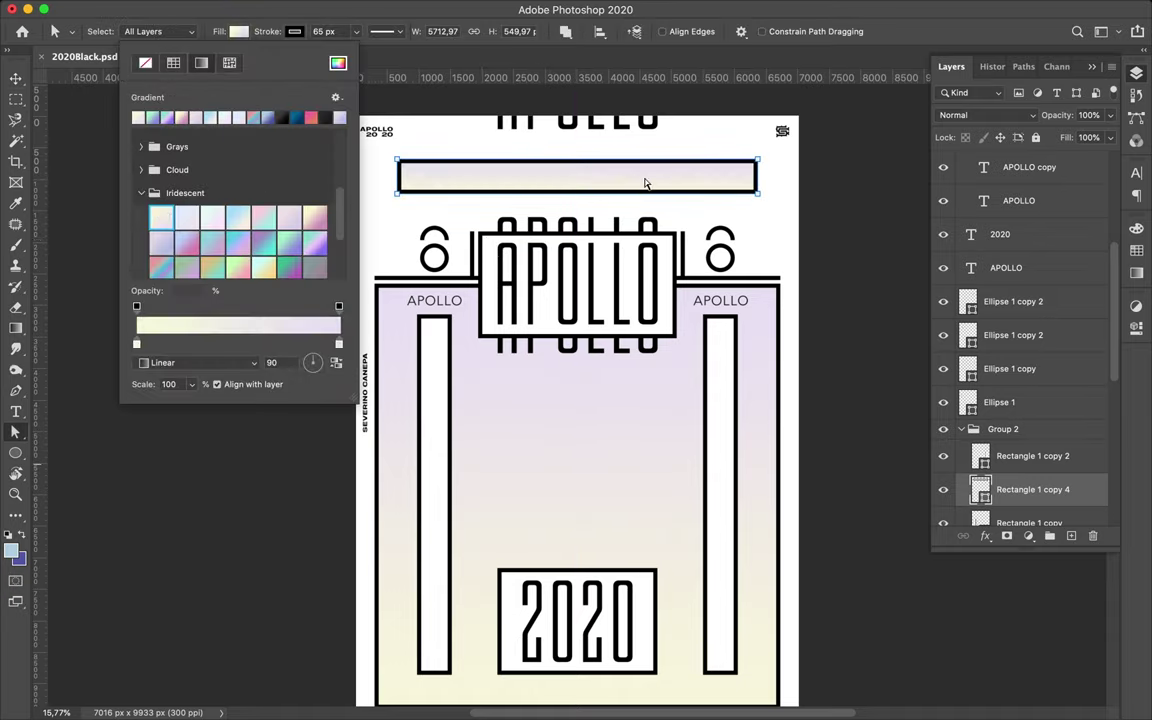
key("v")
scroll(805, 230, "down", 3)
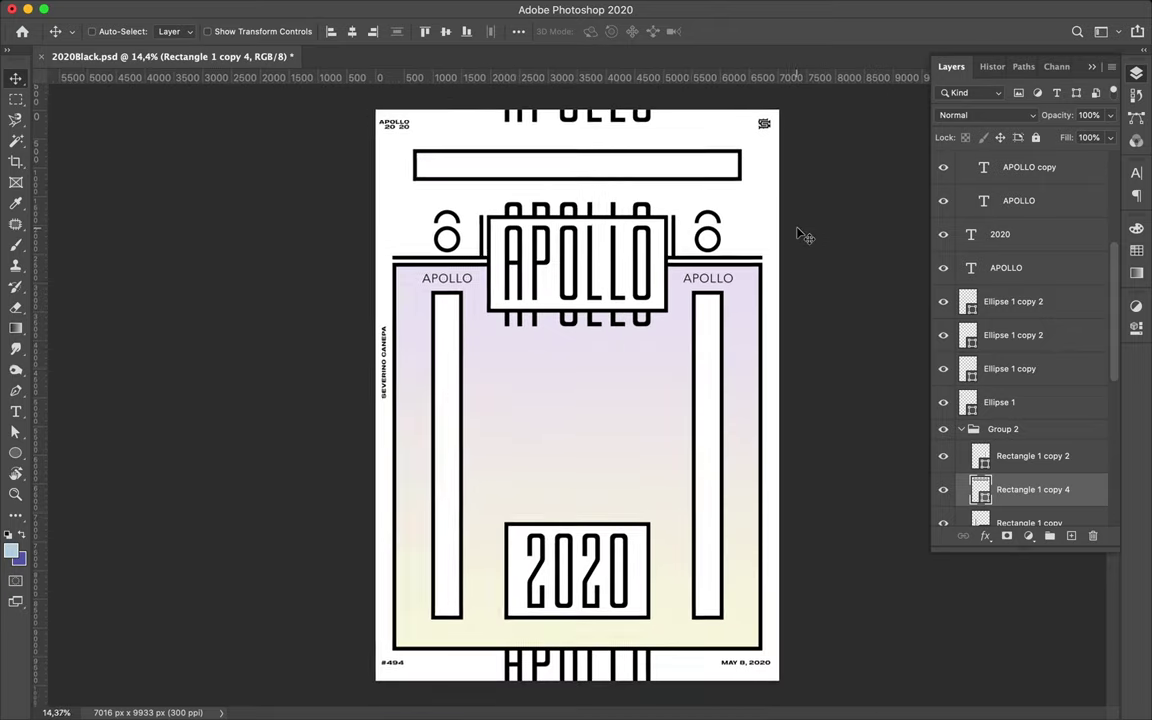
key("Delete")
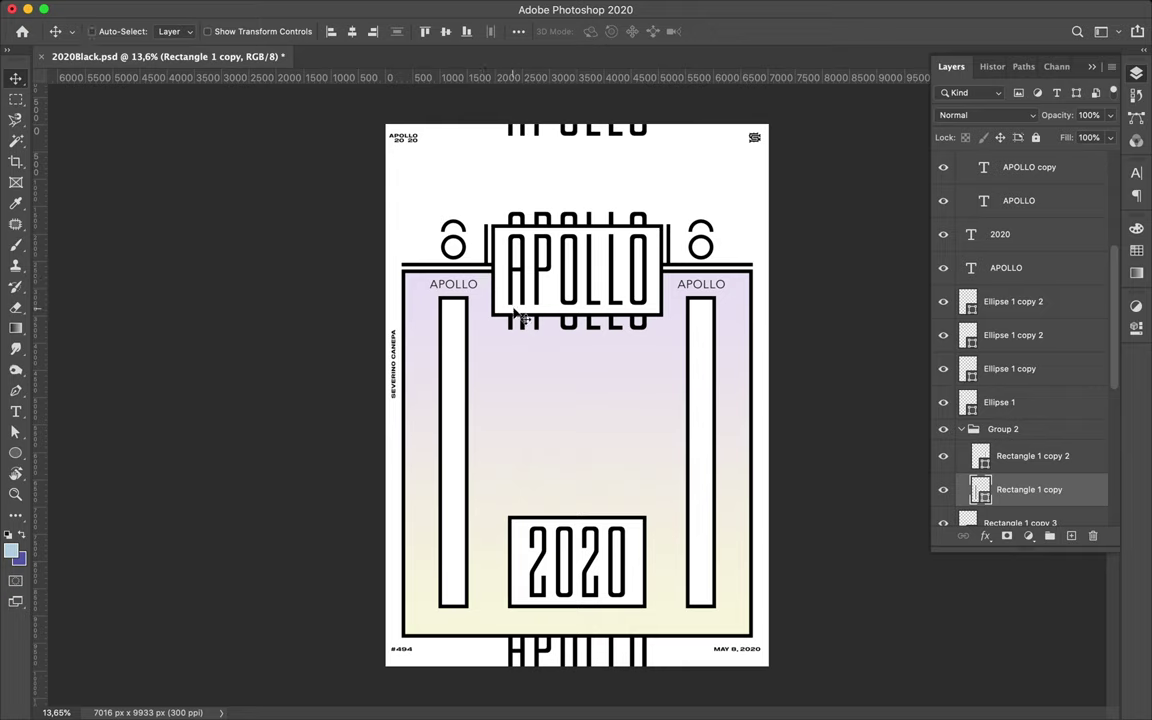
- Move a box into the top-left corner and copy it to the top-right corner
left_click_drag(519, 257, 293, 106)
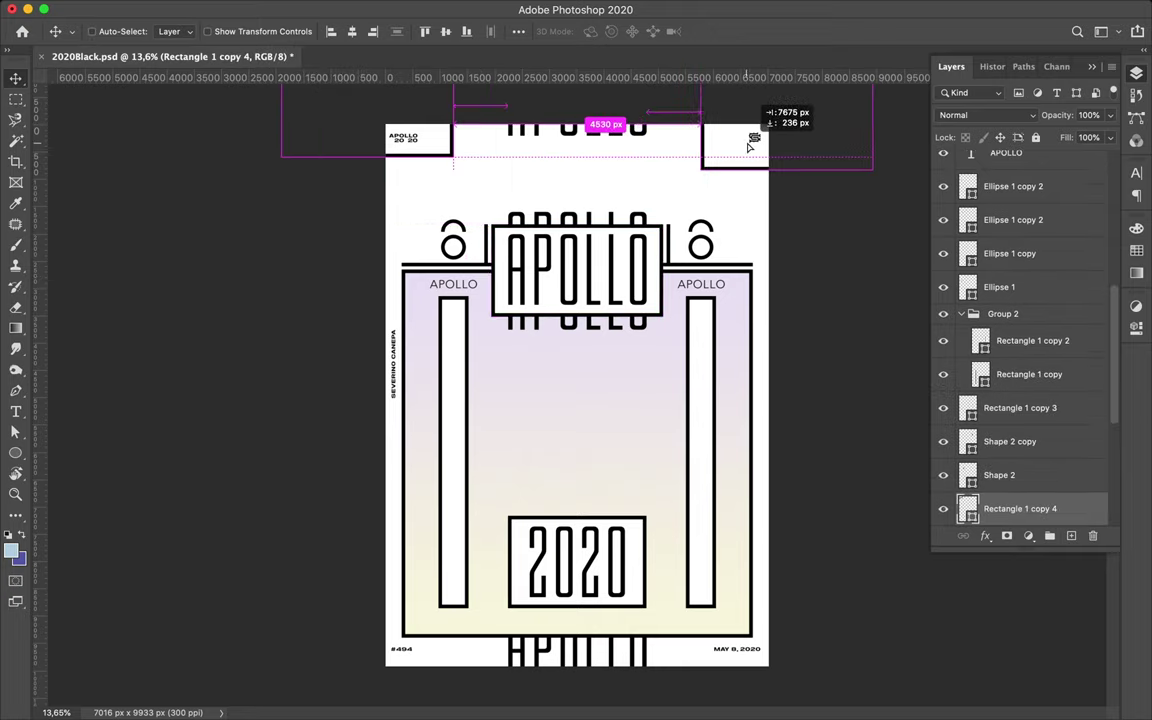
mouse_move(293, 106)
left_mouse_down()
mouse_move(752, 146)
mouse_move(745, 170)
mouse_move(730, 162)
left_mouse_up()
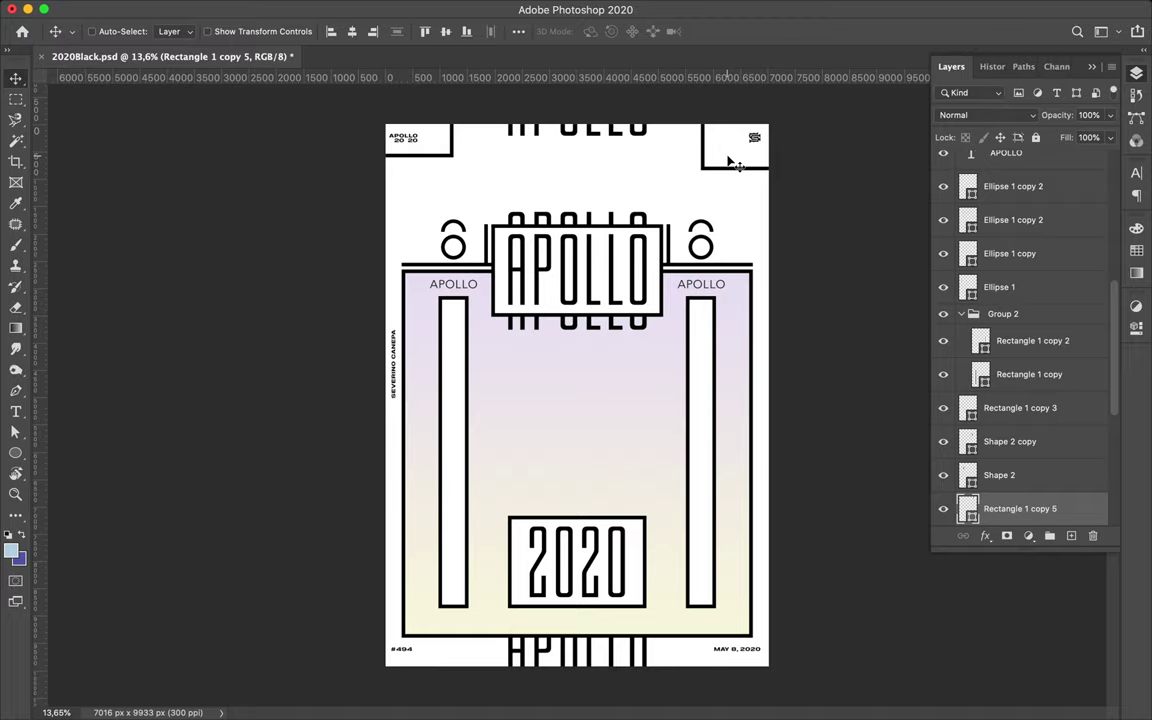
left_click(753, 7)
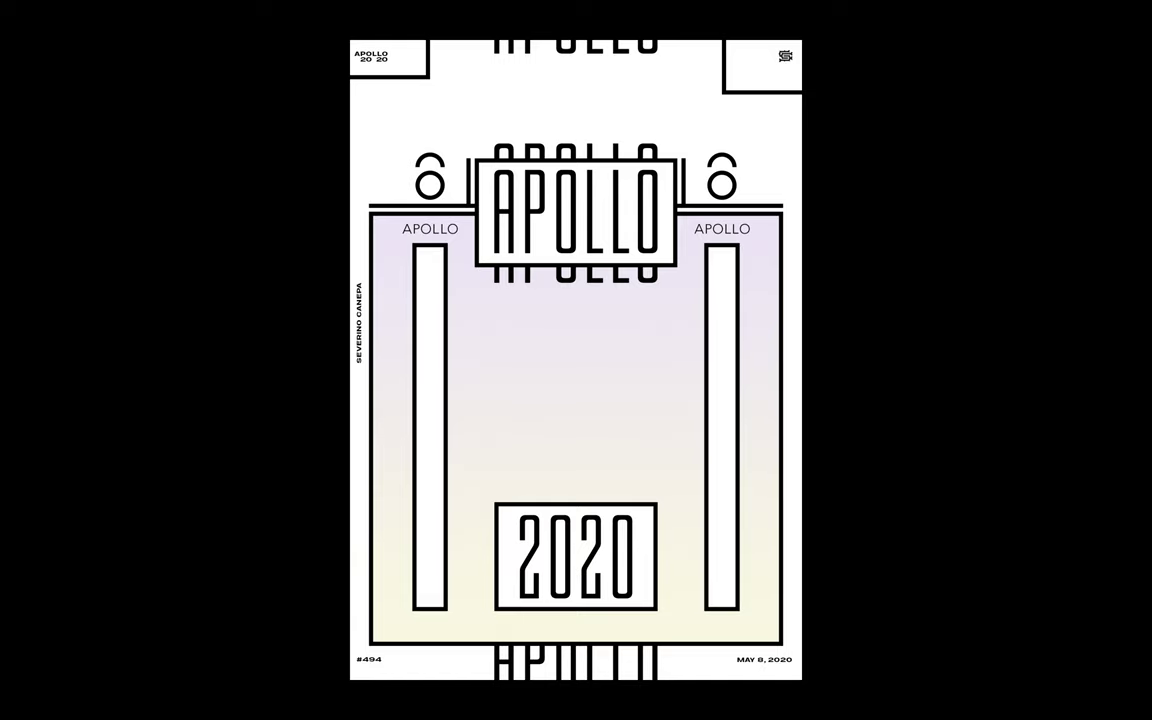